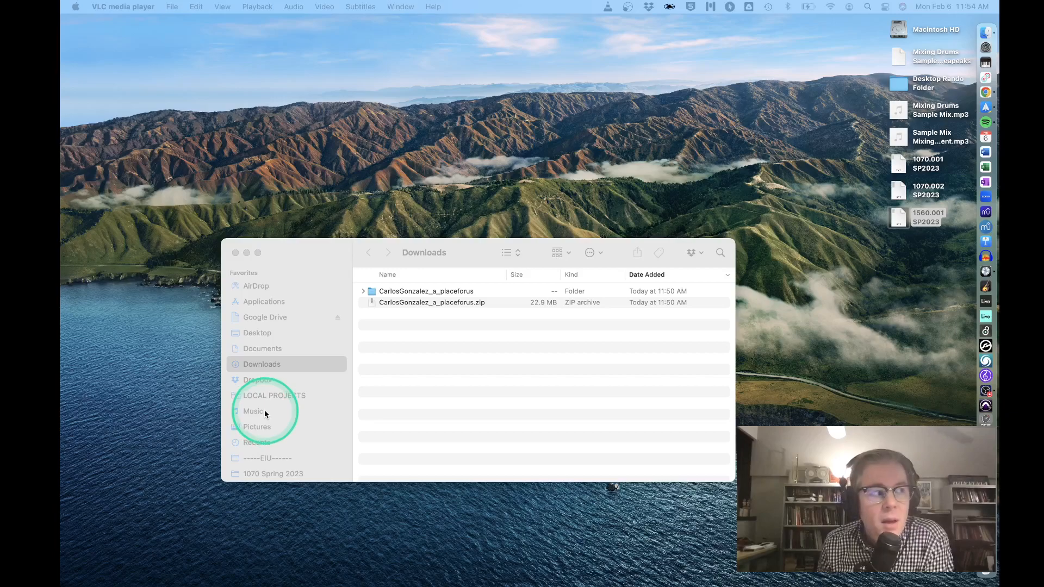
# Expand the extracted song folder in Downloads to list its WAV files, and reposition the Finder window higher on the desktop.
pyautogui.click(488, 389)
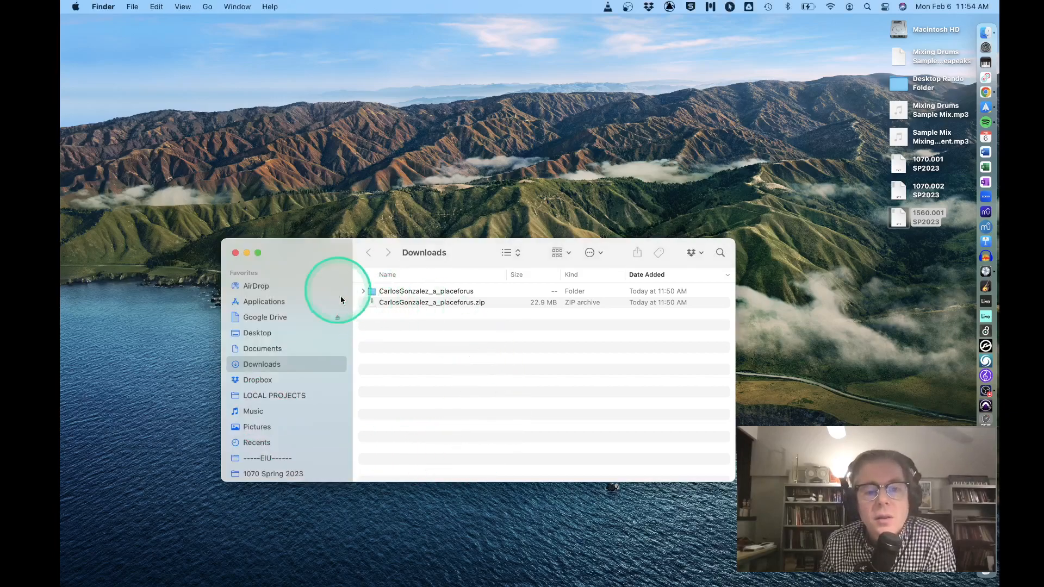
pyautogui.click(388, 303)
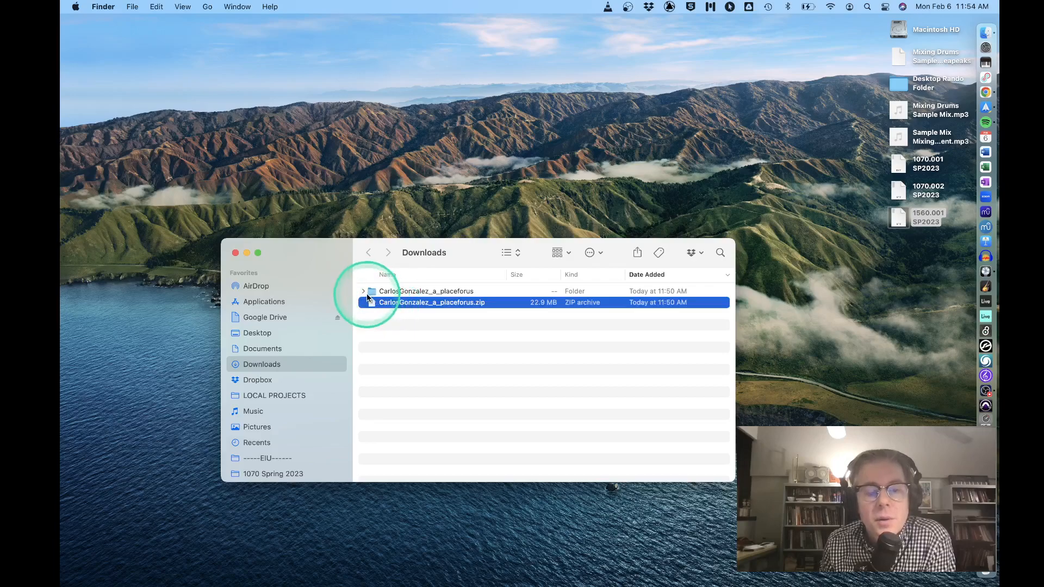
pyautogui.click(363, 292)
pyautogui.click(392, 301)
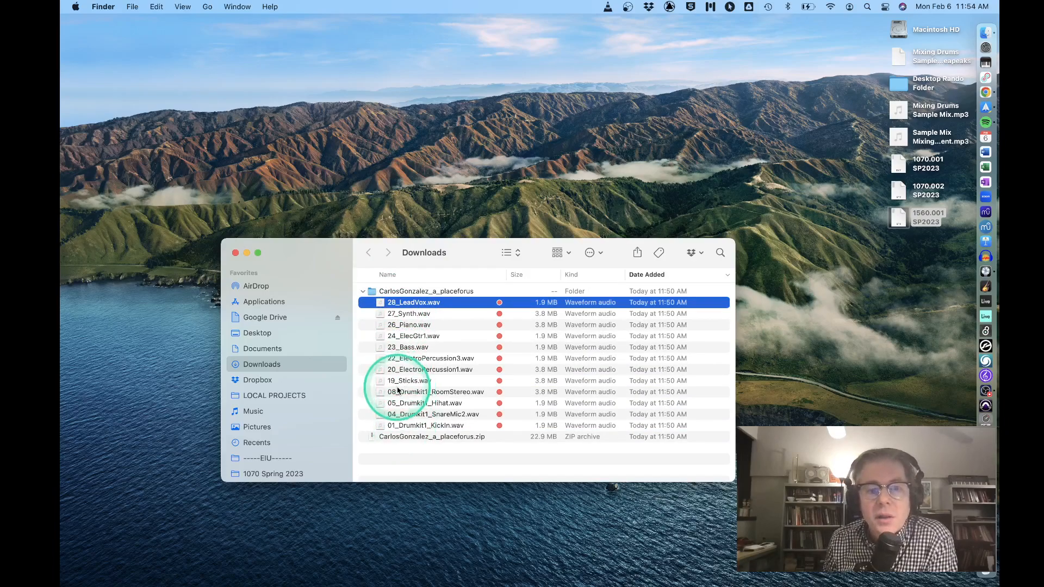
pyautogui.moveTo(321, 254); pyautogui.dragTo(382, 153)
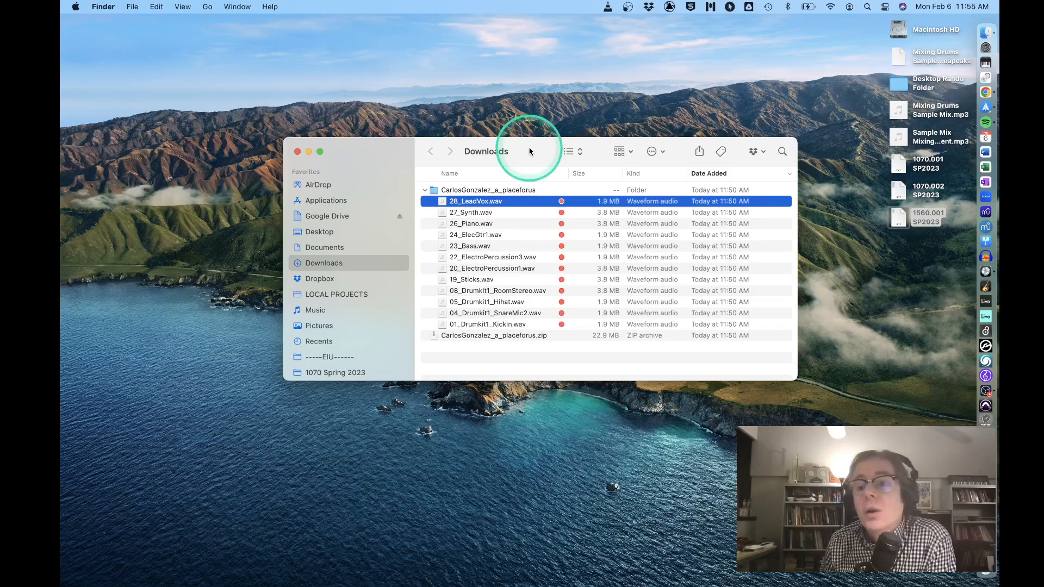
pyautogui.moveTo(521, 155); pyautogui.dragTo(533, 166)
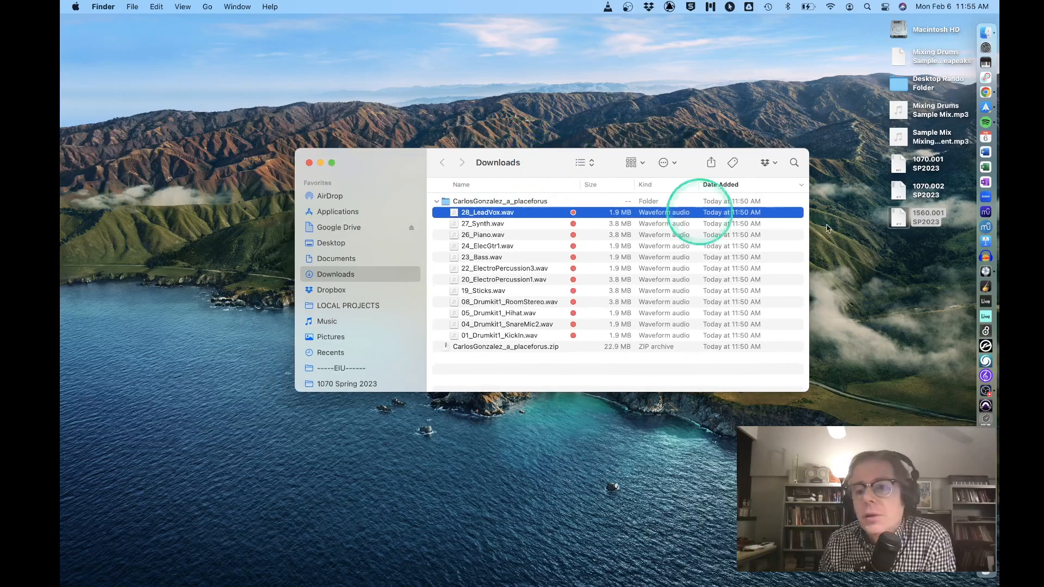
# Switch to Logic Pro, create a new project with one audio track, and hide the inspector.
pyautogui.click(985, 272)
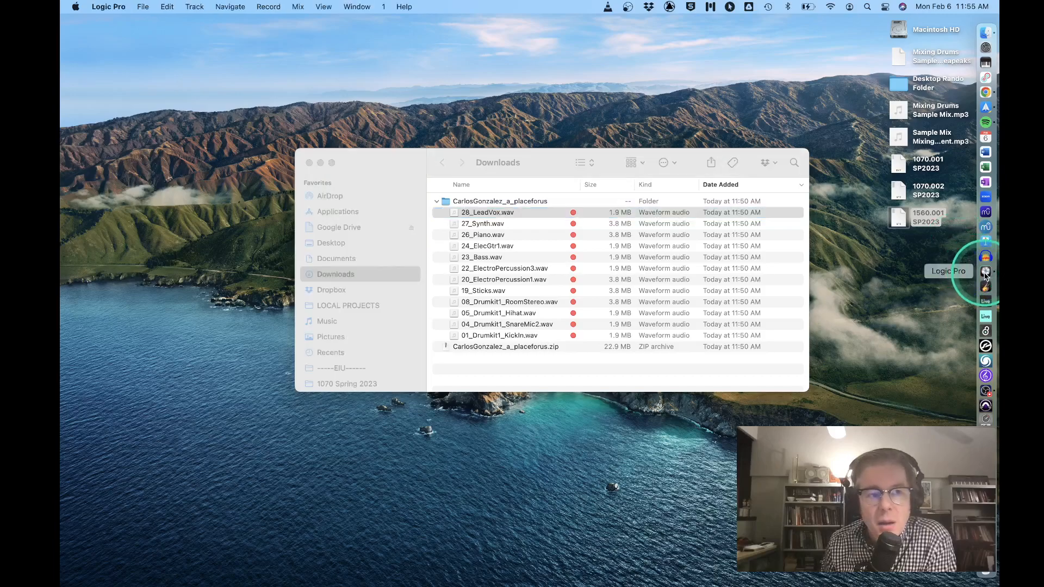
pyautogui.click(143, 7)
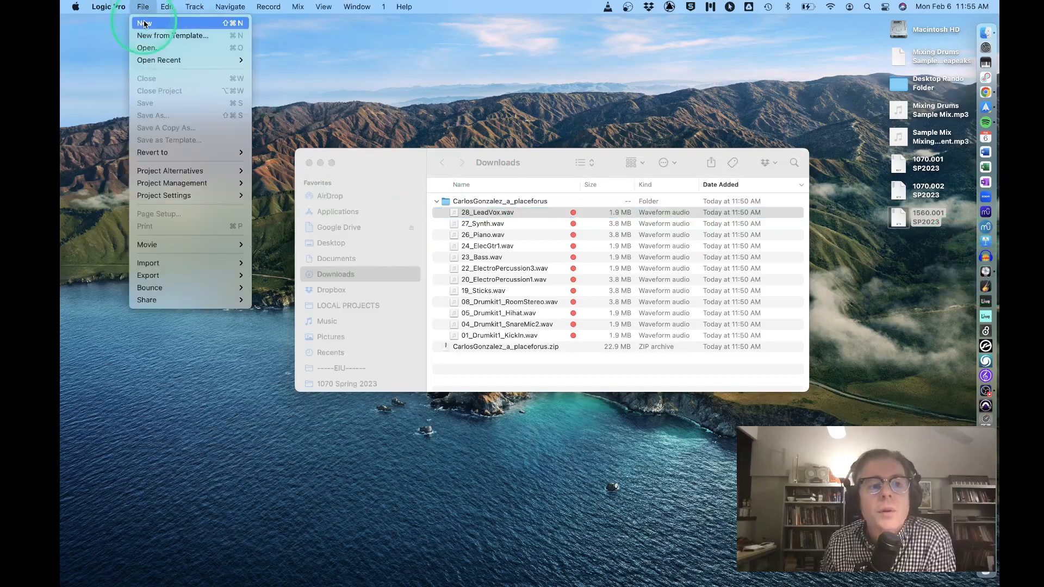
pyautogui.click(144, 24)
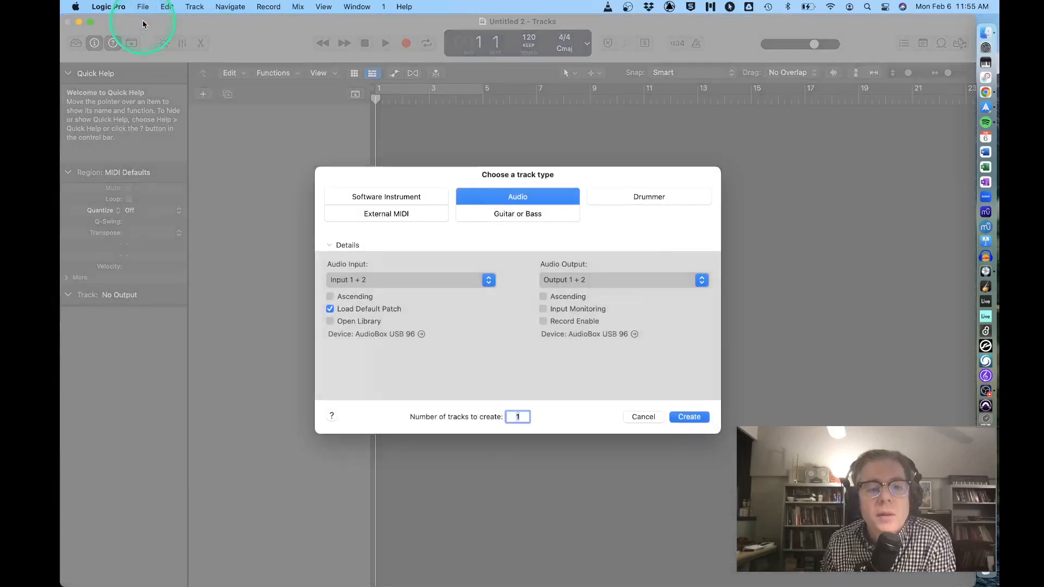
pyautogui.click(489, 198)
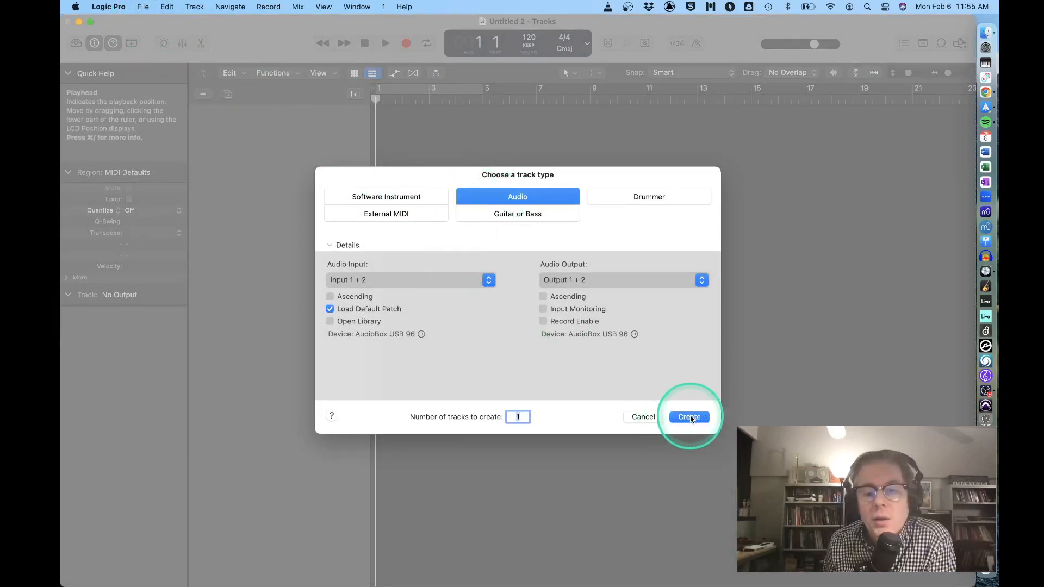
pyautogui.click(689, 417)
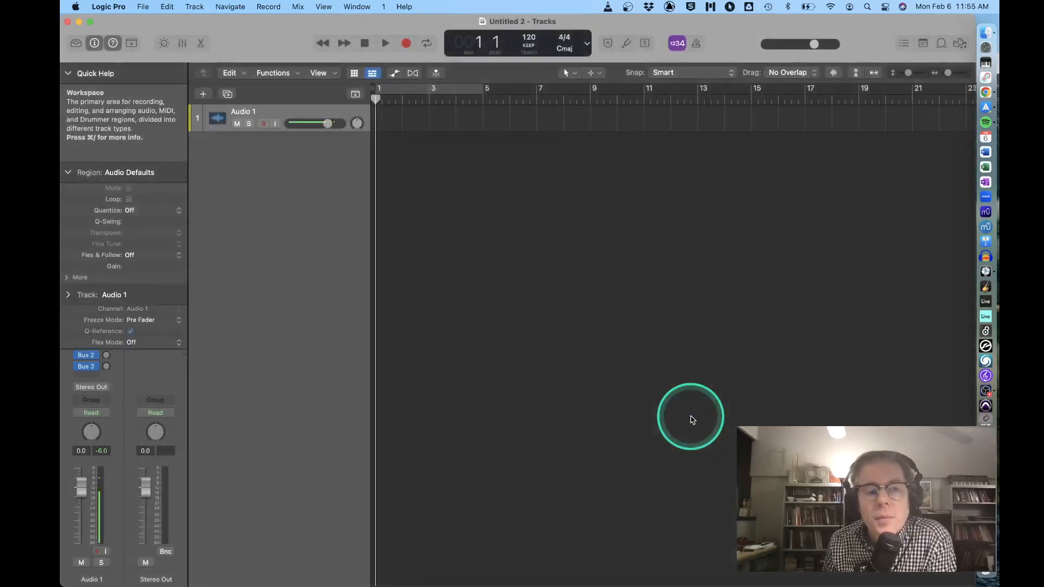
pyautogui.click(93, 43)
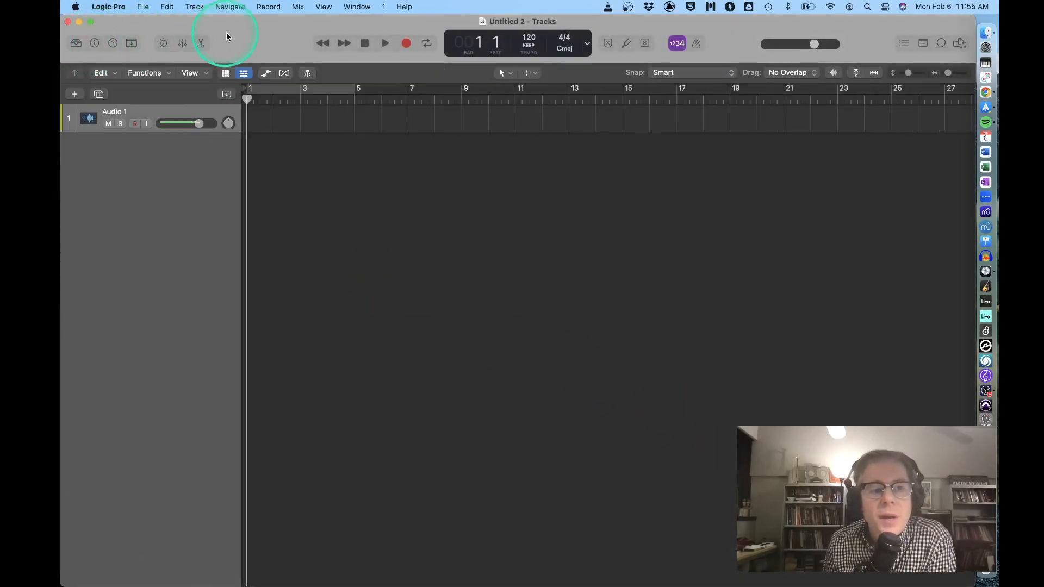
# Import all twelve WAV files from the song folder in Finder at bar 1 as new tracks, and delete the empty Audio 1 track.
pyautogui.click(985, 32)
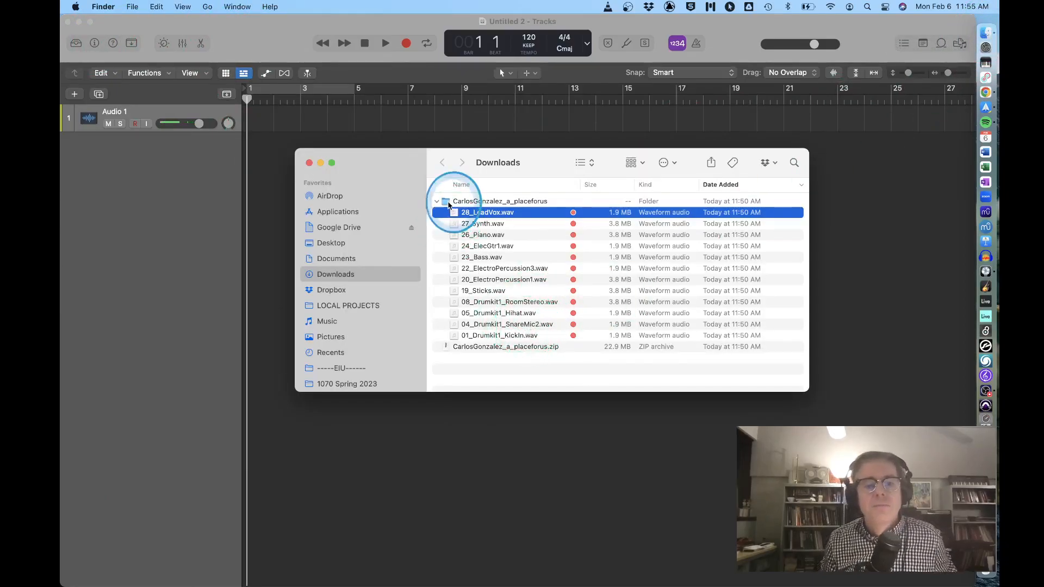
pyautogui.doubleClick(449, 204)
pyautogui.moveTo(508, 339); pyautogui.dragTo(451, 201)
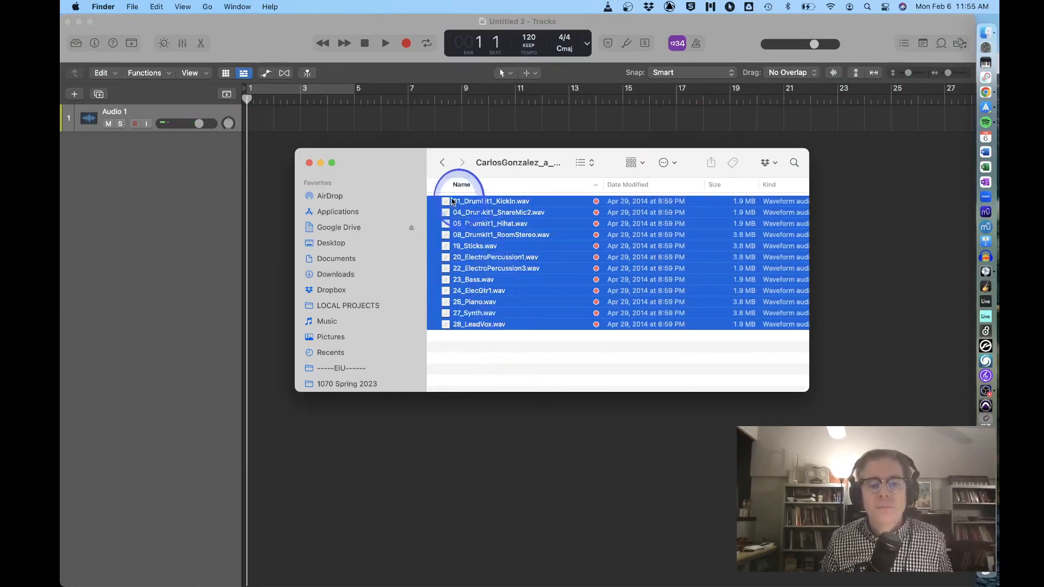
pyautogui.moveTo(400, 168); pyautogui.dragTo(647, 168)
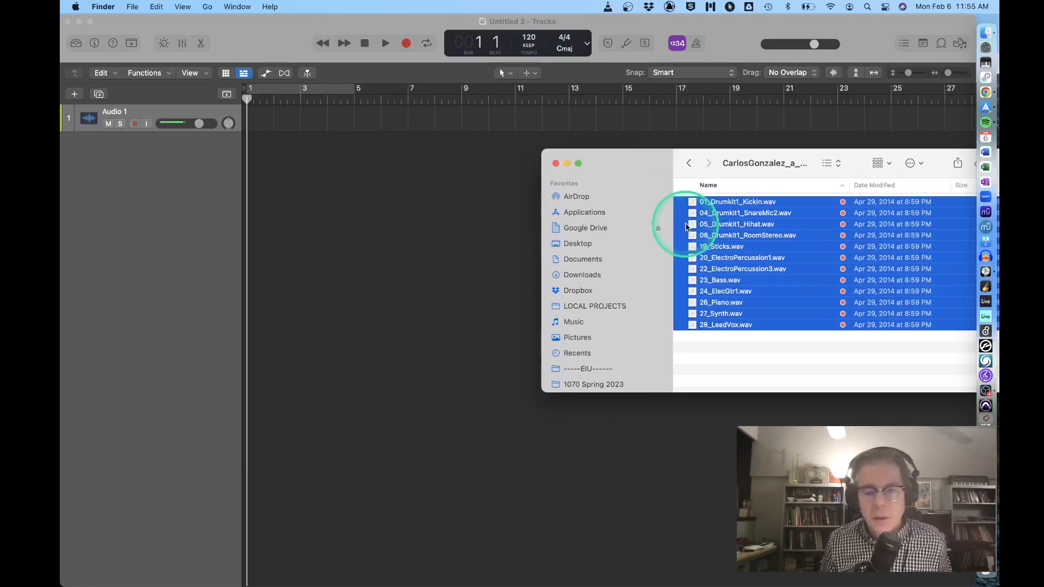
pyautogui.moveTo(700, 285); pyautogui.dragTo(252, 208)
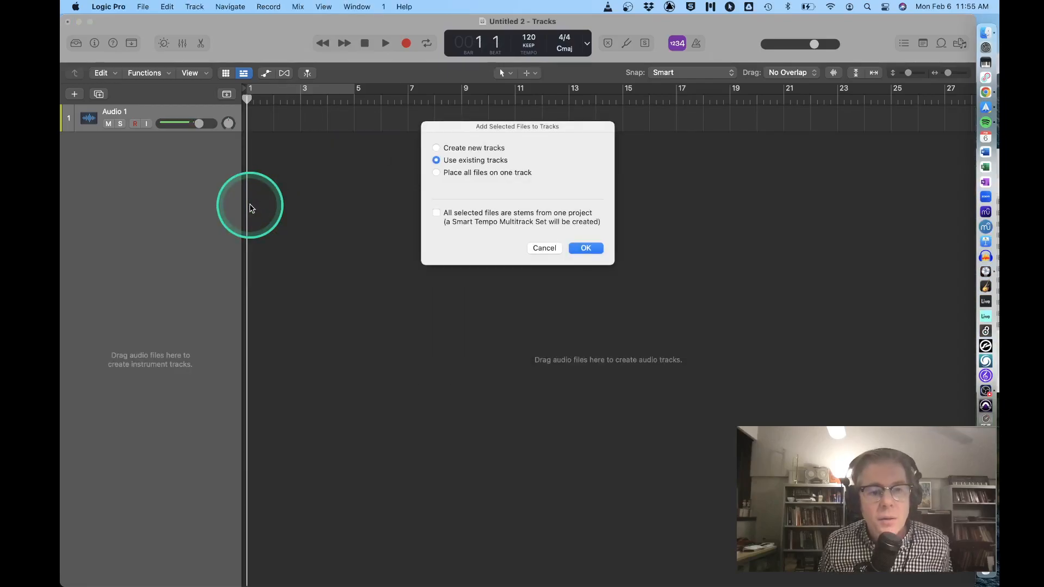
pyautogui.click(482, 150)
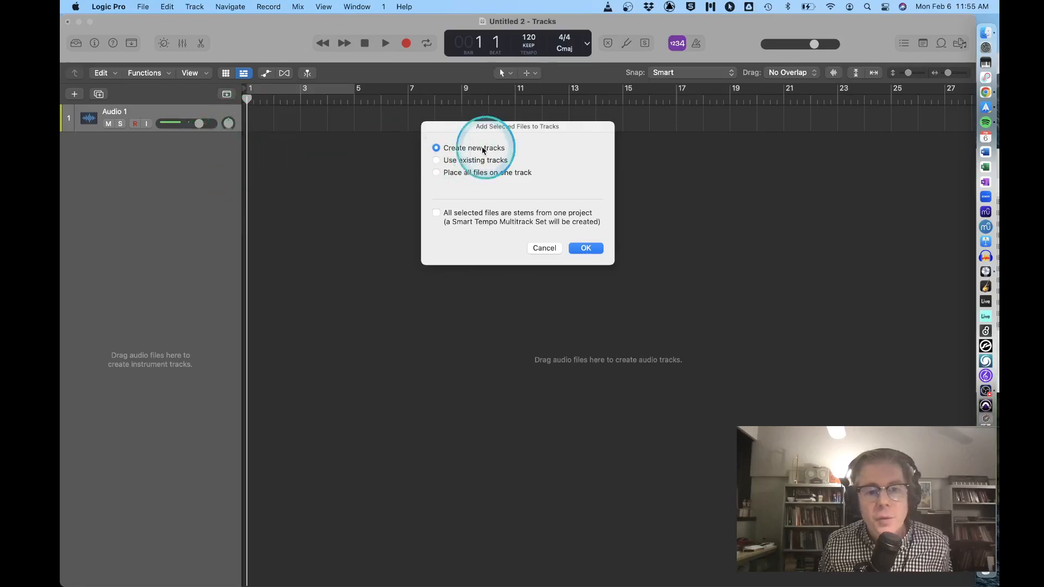
pyautogui.click(579, 246)
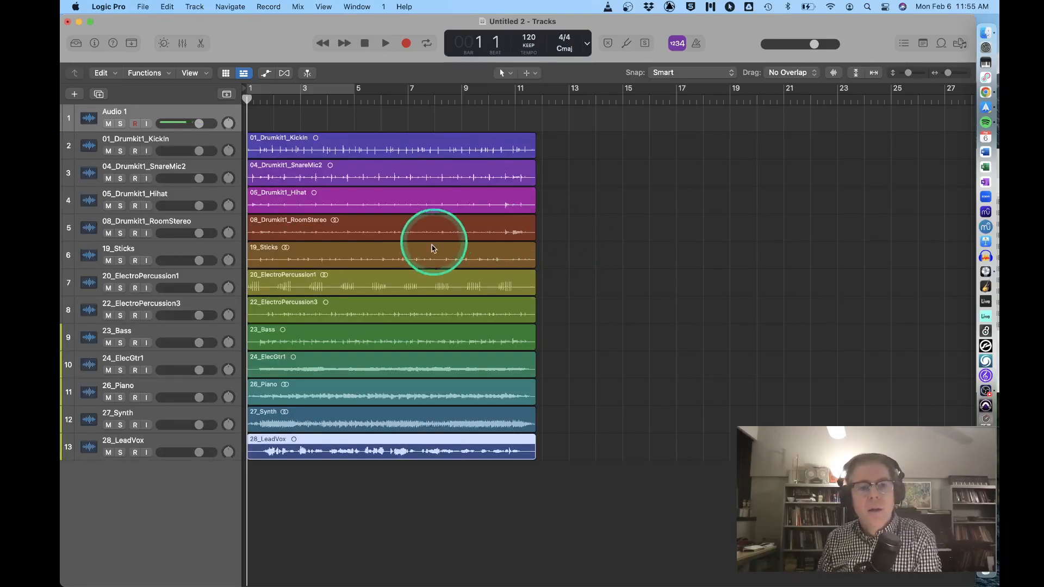
pyautogui.click(151, 113)
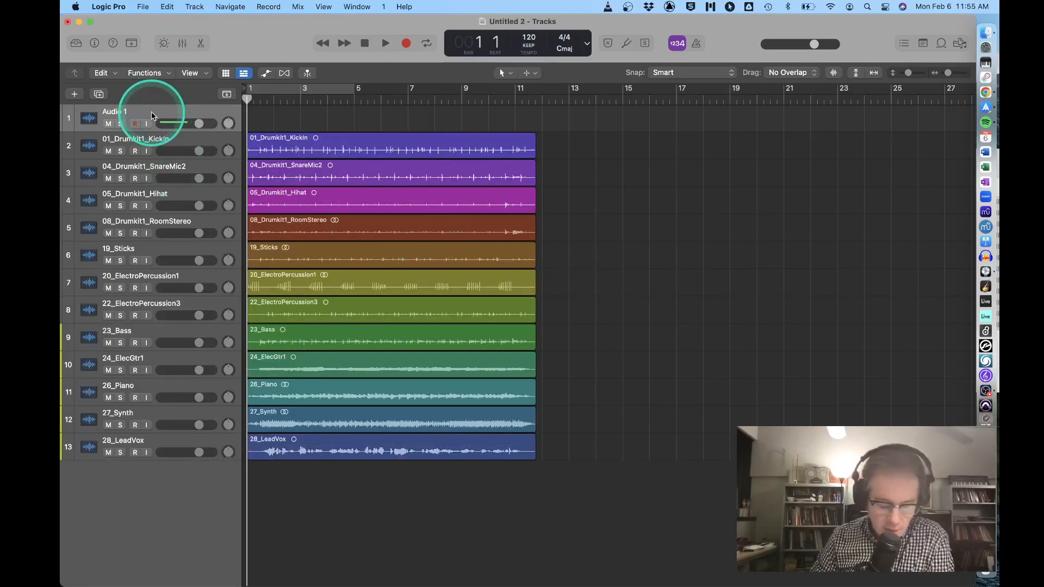
pyautogui.press('super+BackSpace')
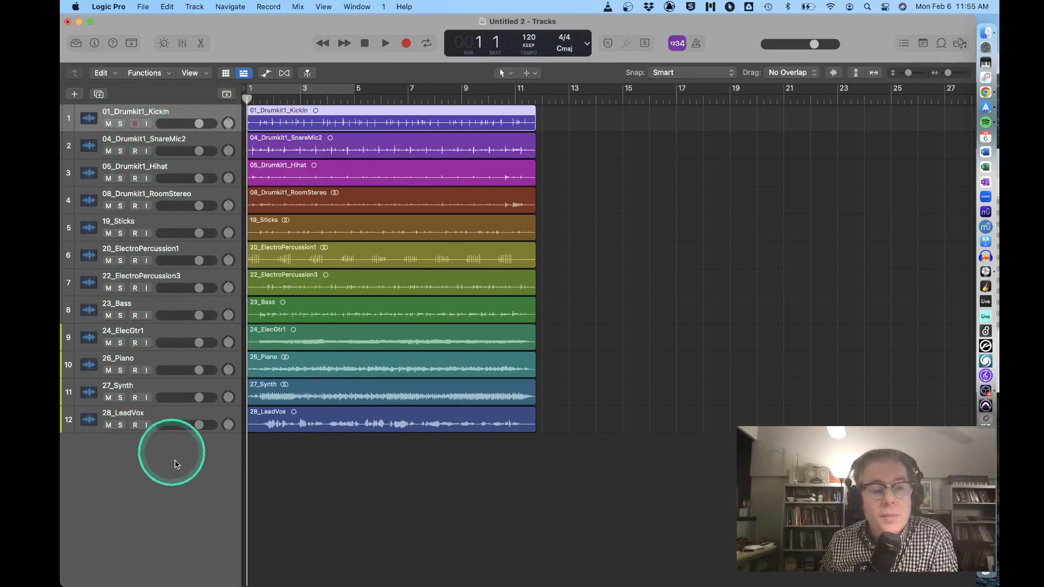
# Turn off the count-in and enable a cycle range spanning bar 1 to the end of the imported regions.
pyautogui.click(677, 43)
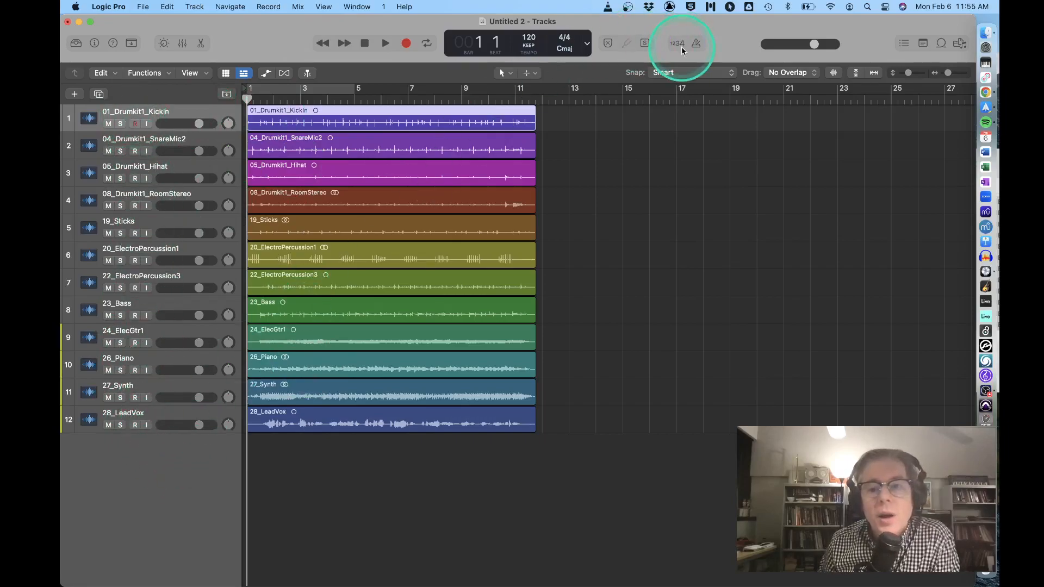
pyautogui.click(340, 92)
pyautogui.moveTo(358, 92); pyautogui.dragTo(527, 92)
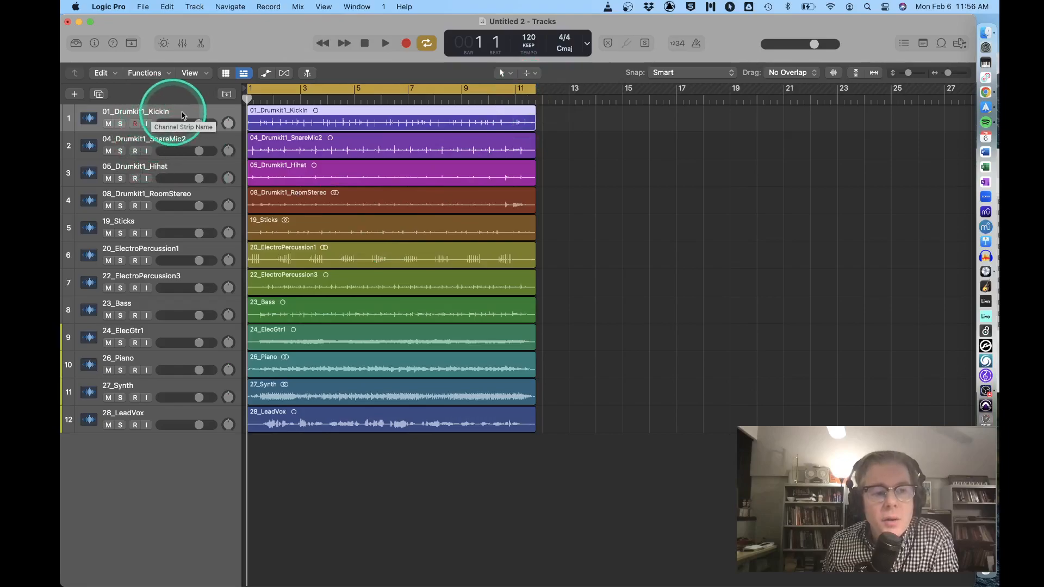
# Review the imported tracks one by one, selecting each from the snare down to 28_LeadVox.
pyautogui.click(180, 144)
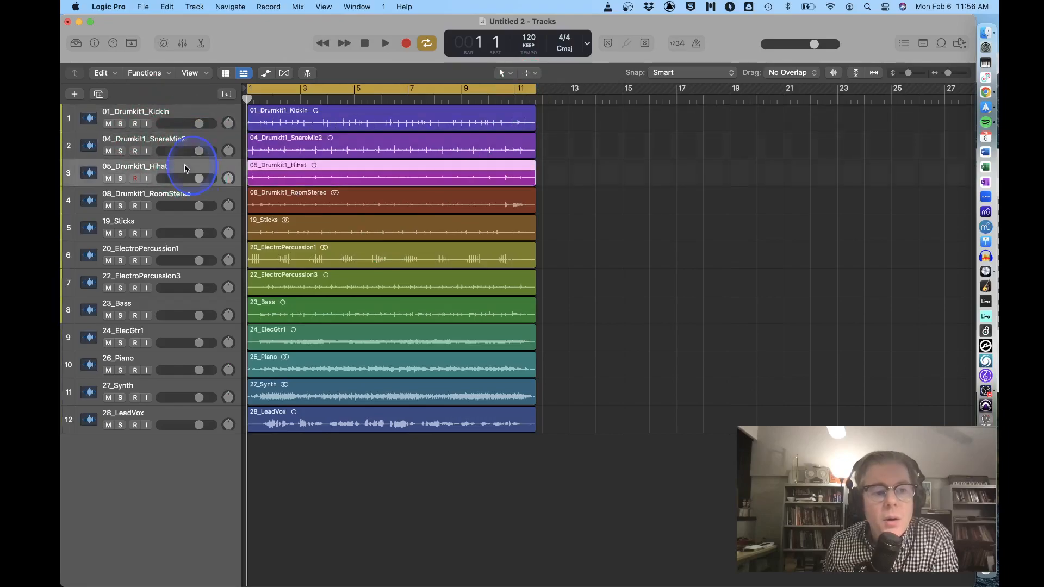
pyautogui.click(201, 199)
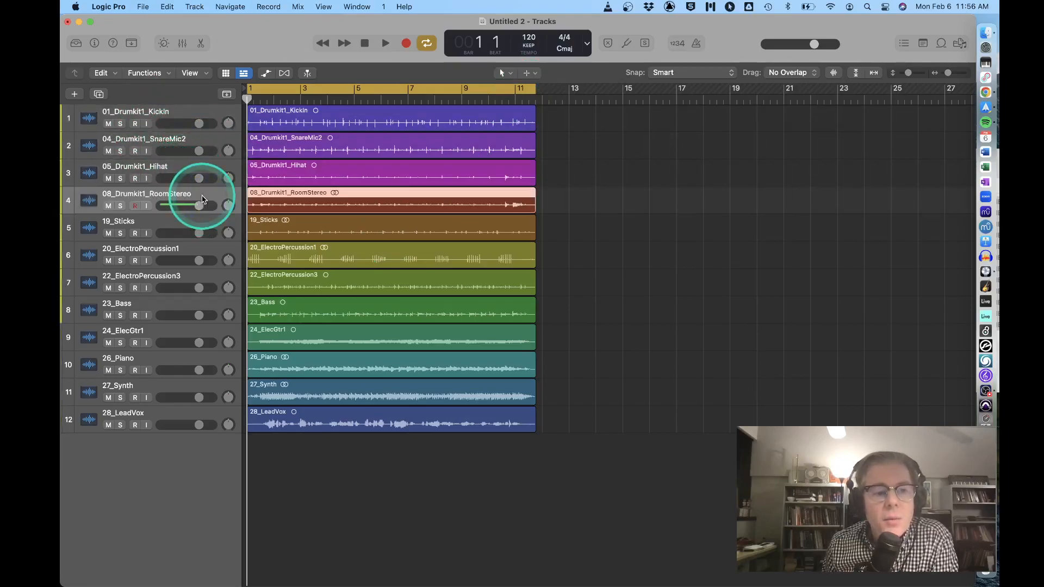
pyautogui.click(163, 229)
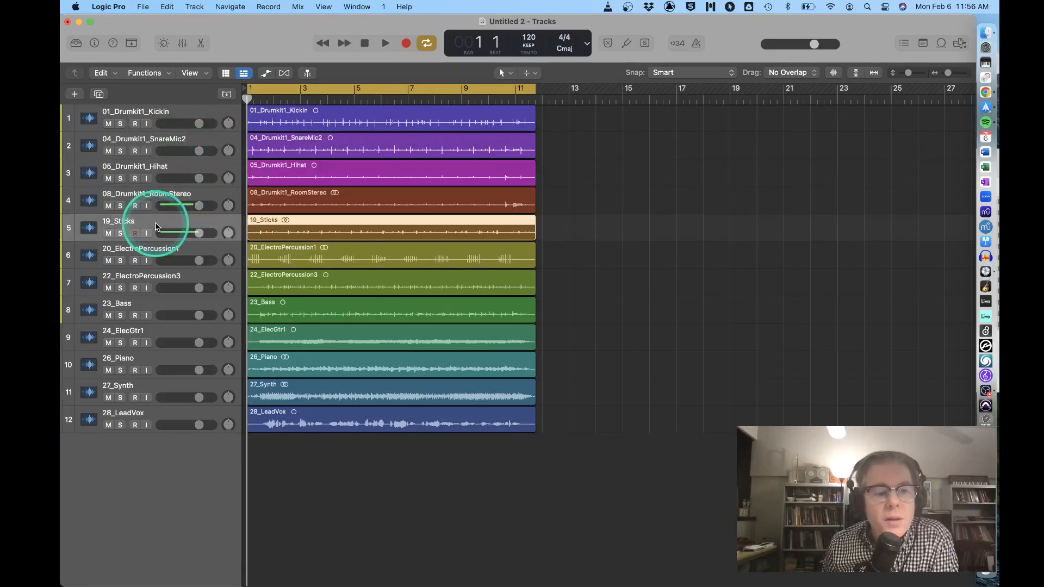
pyautogui.click(184, 254)
pyautogui.click(188, 277)
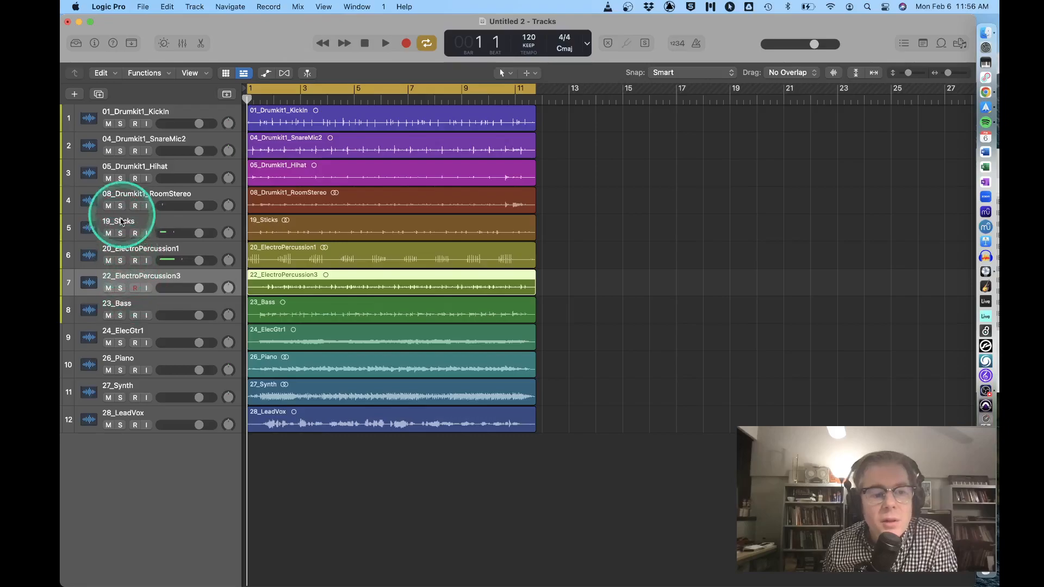
pyautogui.click(146, 309)
pyautogui.click(159, 341)
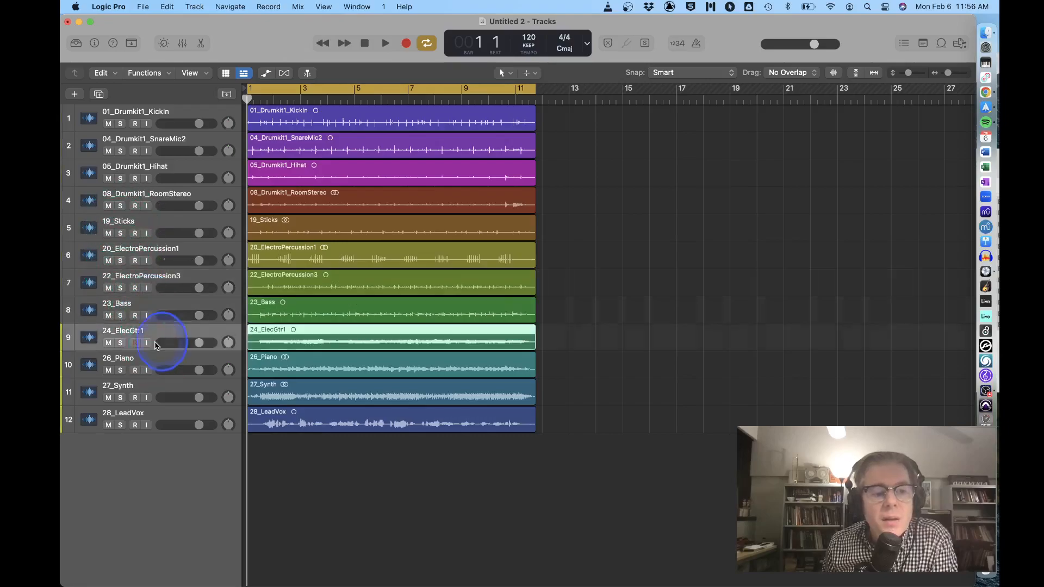
pyautogui.click(165, 366)
pyautogui.click(163, 386)
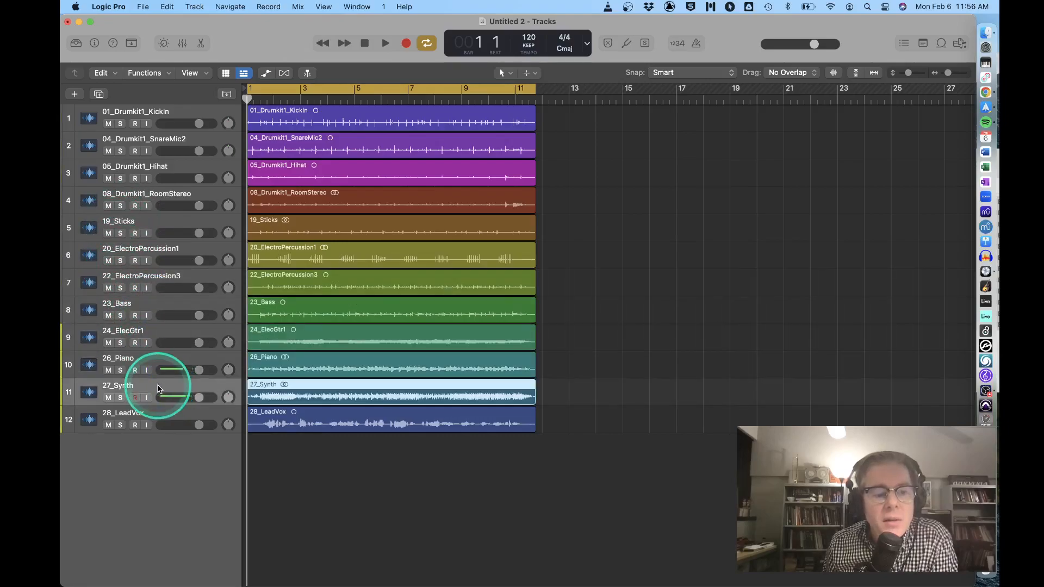
pyautogui.click(160, 417)
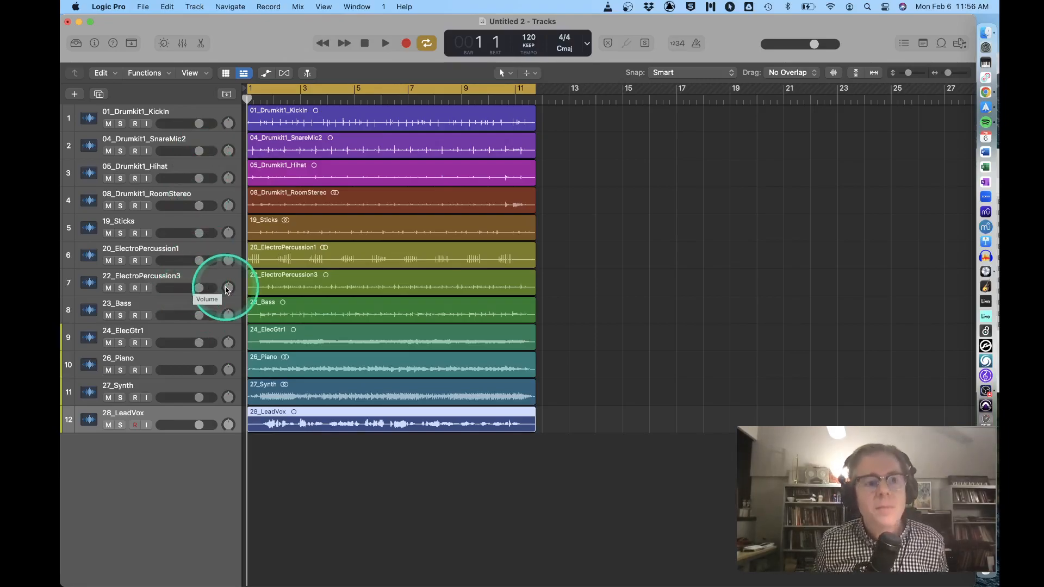
# Show the mixer below the tracks and shrink it to the pan knobs and faders, giving more room to the track list.
pyautogui.press('x')
pyautogui.press('x')
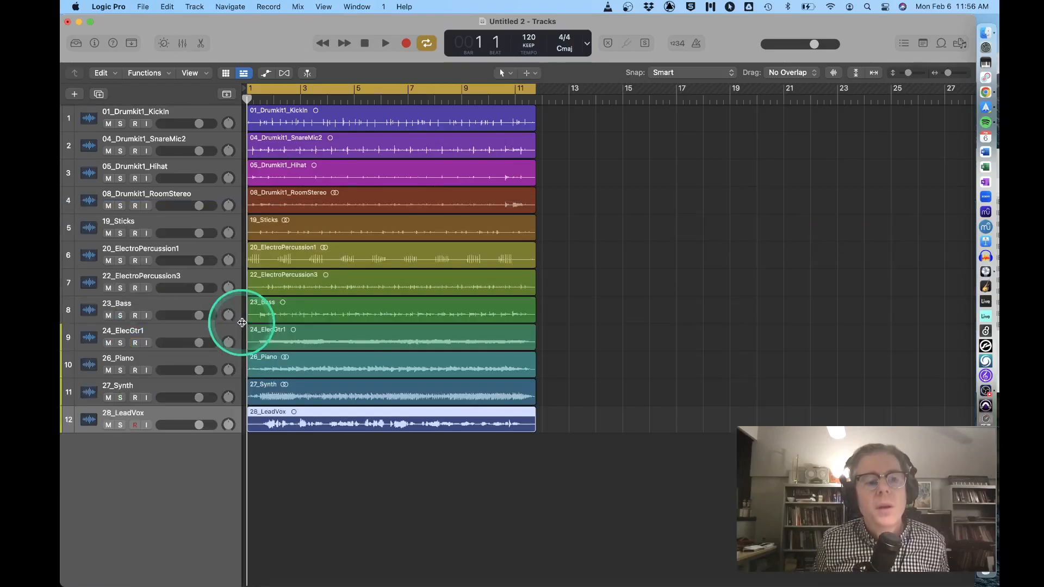
pyautogui.click(316, 7)
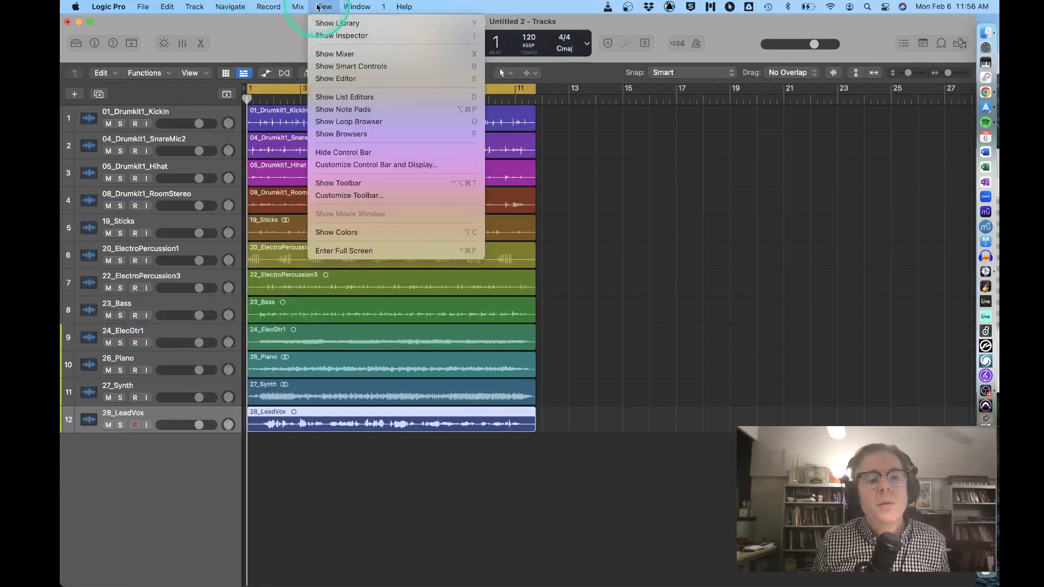
pyautogui.click(328, 57)
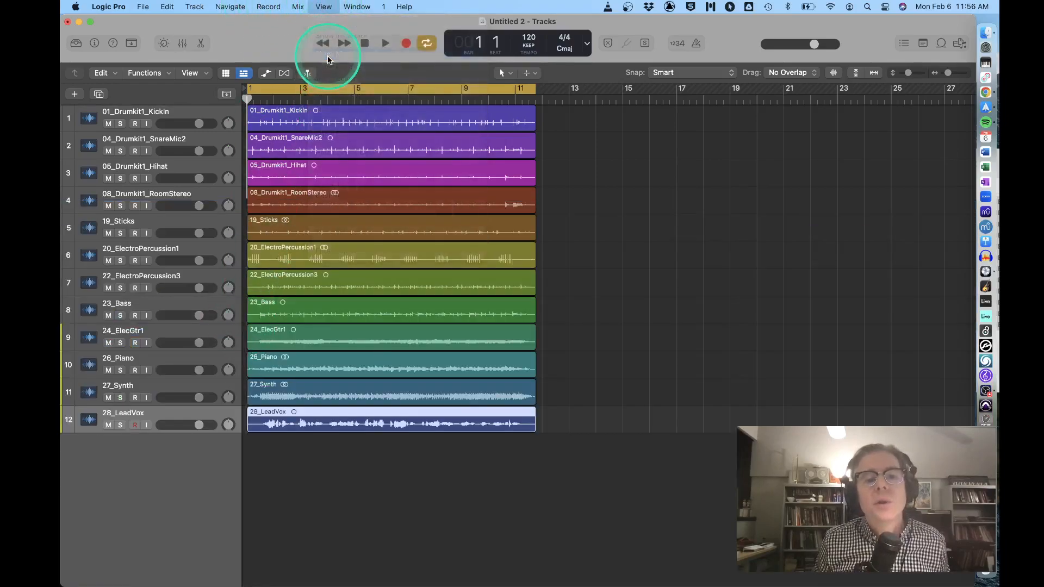
pyautogui.moveTo(355, 200); pyautogui.dragTo(372, 128)
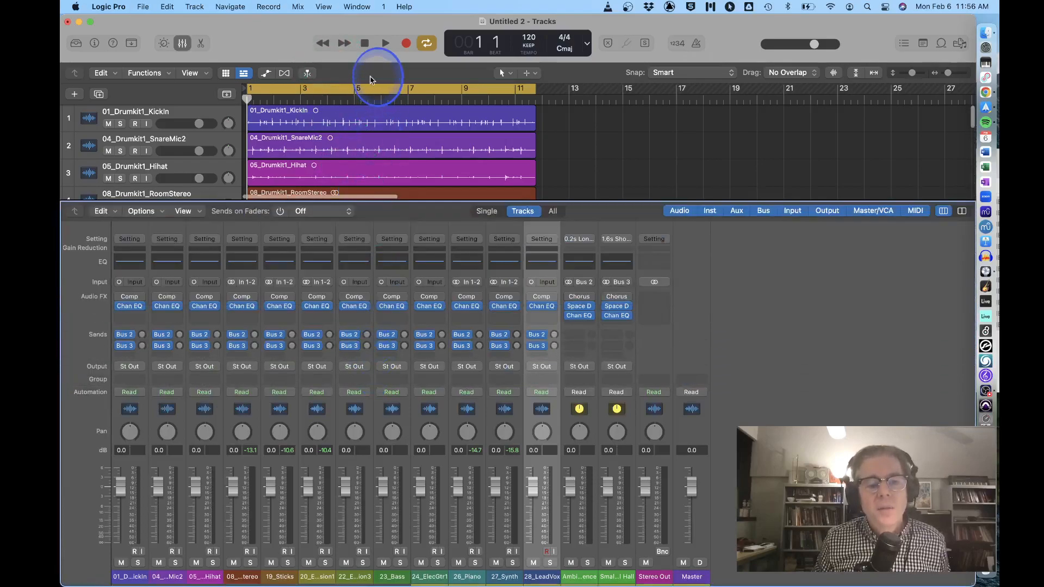
pyautogui.moveTo(350, 197); pyautogui.dragTo(350, 398)
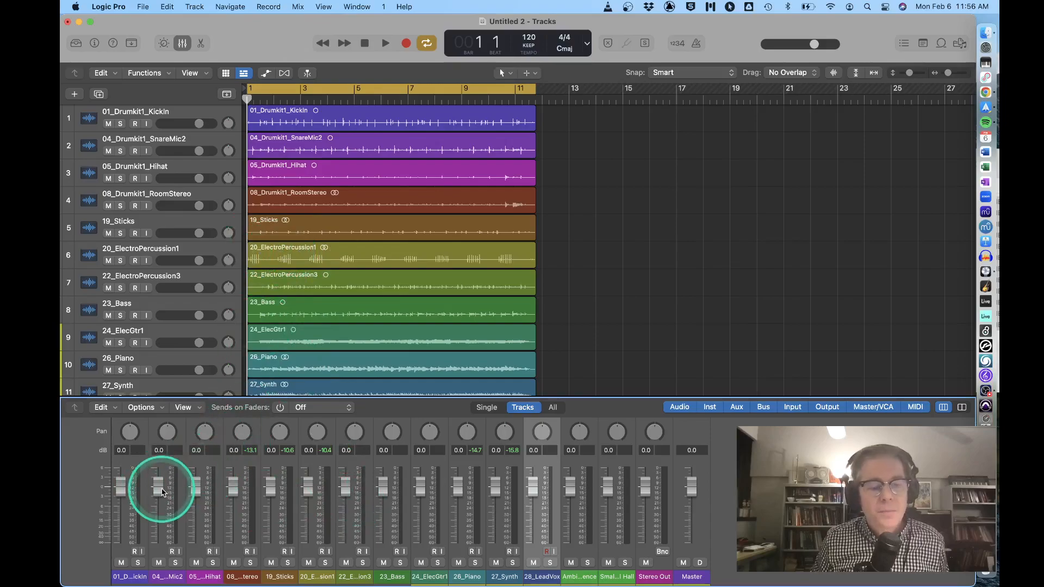
pyautogui.click(318, 90)
pyautogui.click(278, 91)
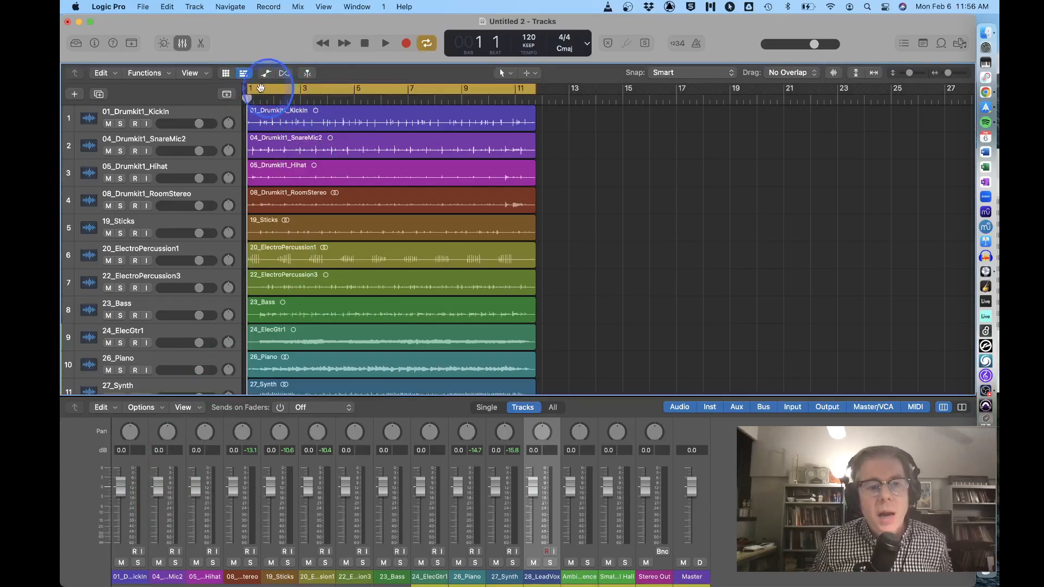
pyautogui.click(259, 88)
pyautogui.click(278, 90)
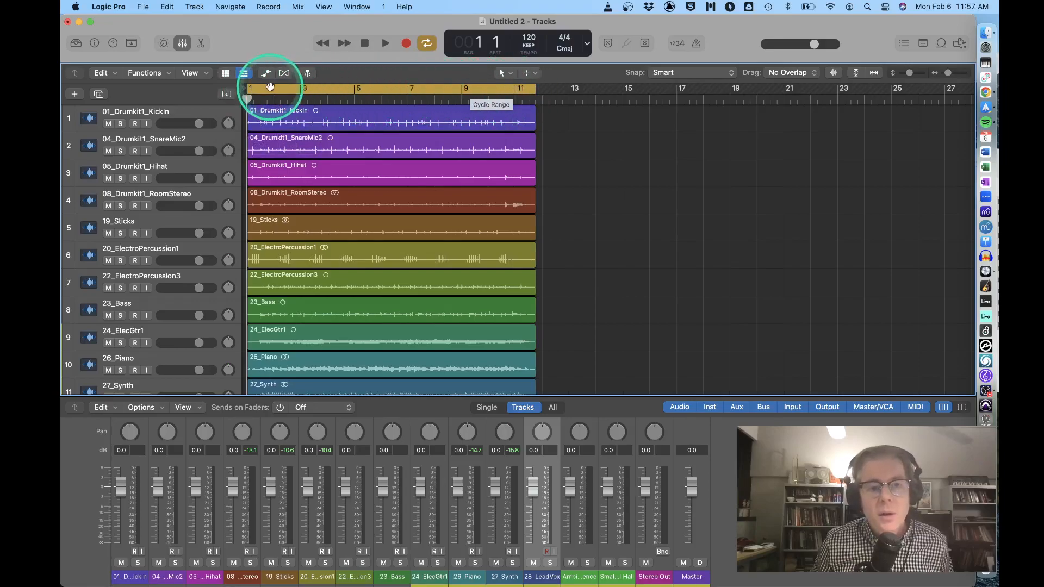
pyautogui.click(427, 44)
pyautogui.click(426, 44)
pyautogui.click(427, 44)
pyautogui.click(427, 44)
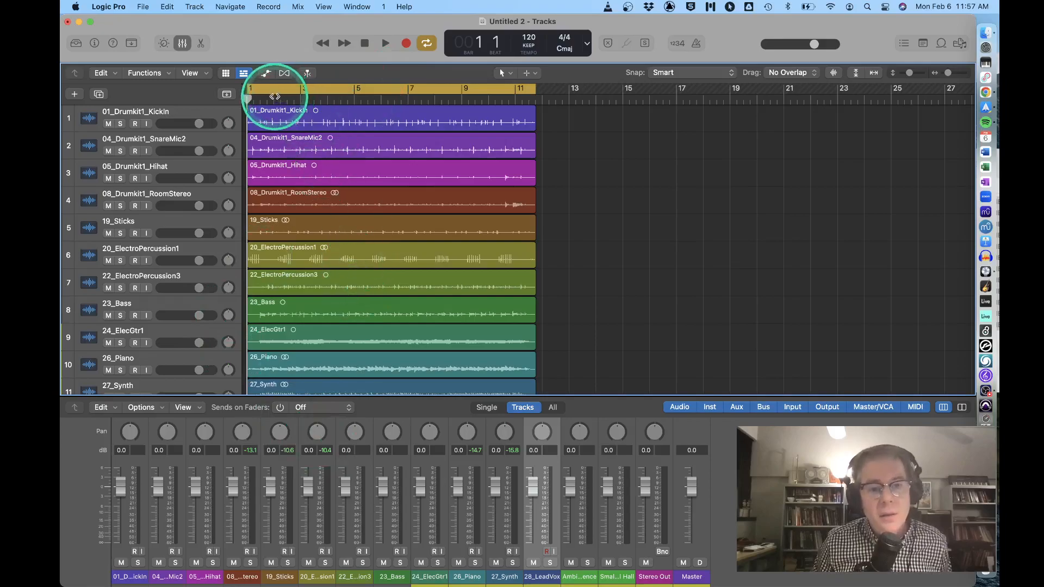
# Pull the volume faders of all twelve audio tracks down near silence, from 01_Drumkit1_Kickin through 28_LeadVox.
pyautogui.click(121, 489)
pyautogui.moveTo(121, 489); pyautogui.dragTo(121, 537)
pyautogui.moveTo(157, 479); pyautogui.dragTo(158, 541)
pyautogui.moveTo(195, 488); pyautogui.dragTo(197, 536)
pyautogui.moveTo(233, 481); pyautogui.dragTo(233, 544)
pyautogui.moveTo(269, 484); pyautogui.dragTo(272, 542)
pyautogui.moveTo(307, 479); pyautogui.dragTo(310, 565)
pyautogui.moveTo(345, 492); pyautogui.dragTo(348, 545)
pyautogui.moveTo(385, 484); pyautogui.dragTo(384, 541)
pyautogui.moveTo(419, 484); pyautogui.dragTo(420, 544)
pyautogui.moveTo(455, 491); pyautogui.dragTo(460, 569)
pyautogui.moveTo(488, 499); pyautogui.dragTo(491, 545)
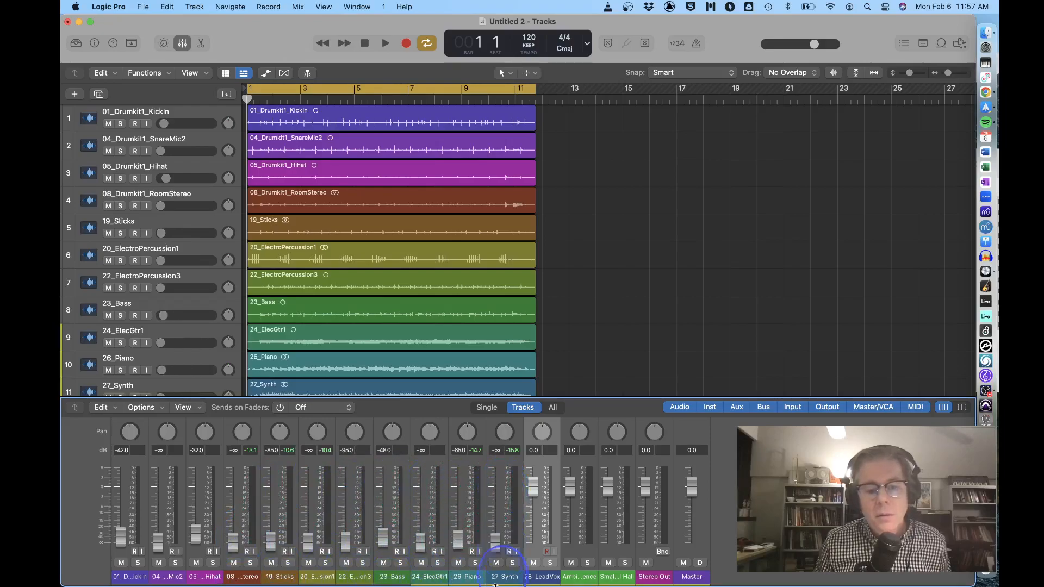
pyautogui.click(563, 495)
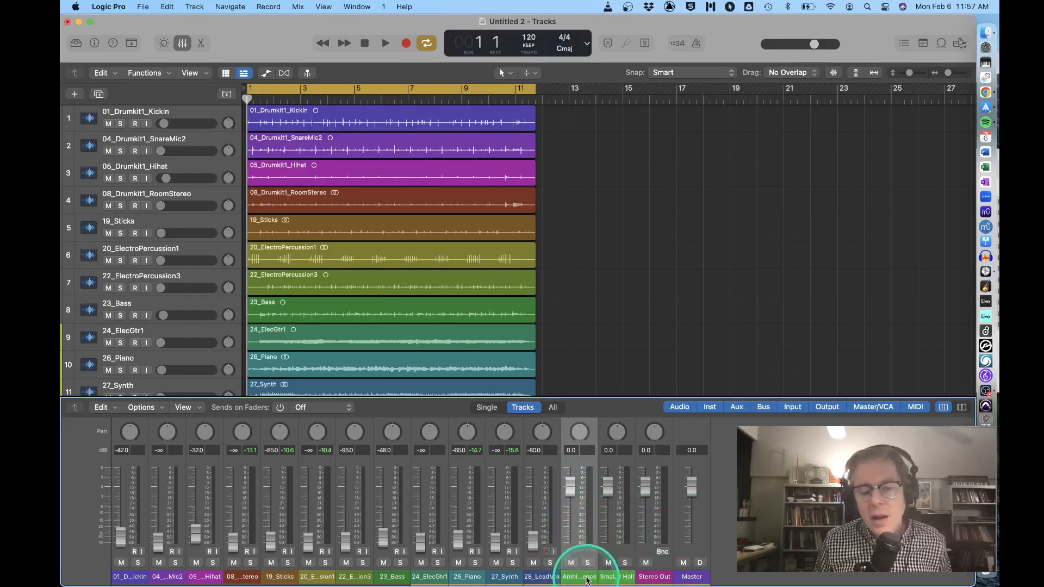
# Examine the Ambience and Small Hall aux channels and the Stereo Out channel, selecting each in the mixer.
pyautogui.click(612, 578)
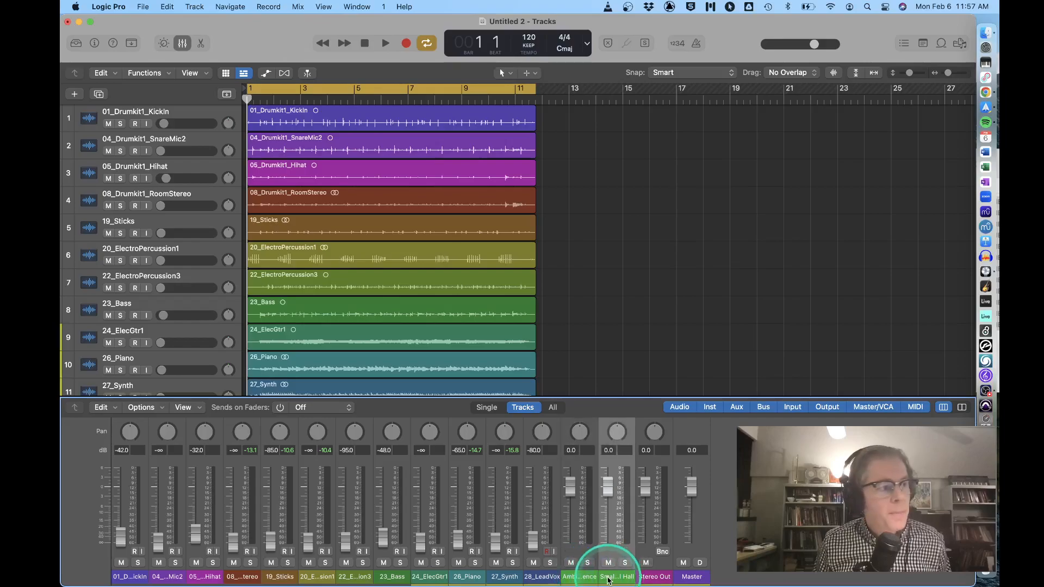
pyautogui.click(583, 579)
pyautogui.click(613, 579)
pyautogui.click(575, 579)
pyautogui.click(617, 580)
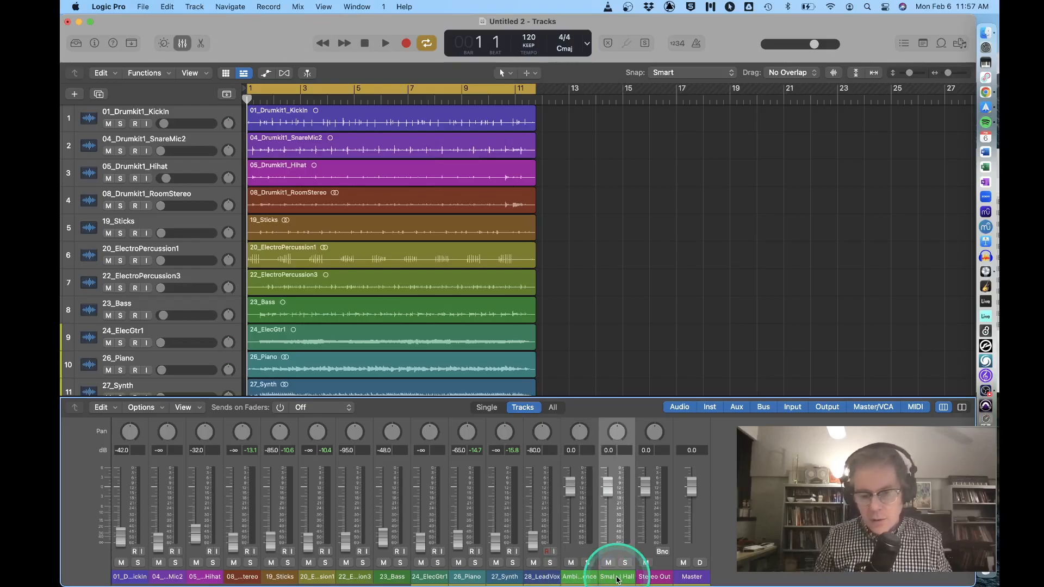
pyautogui.click(584, 553)
pyautogui.click(659, 579)
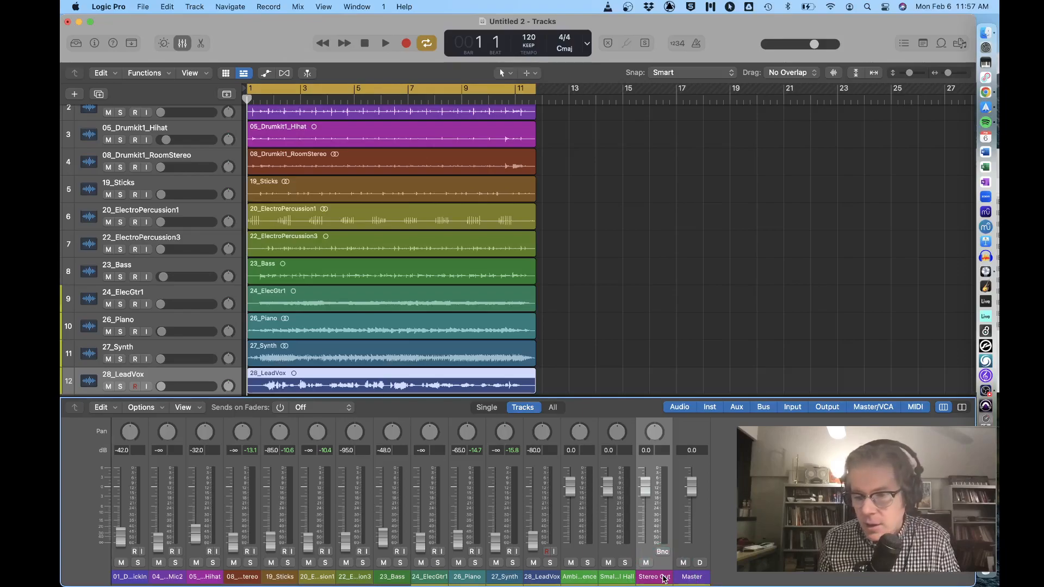
# Play the cycle and raise the kick to about -0.1 dB and the snare to about -2.9 dB, panned +14.
pyautogui.click(492, 533)
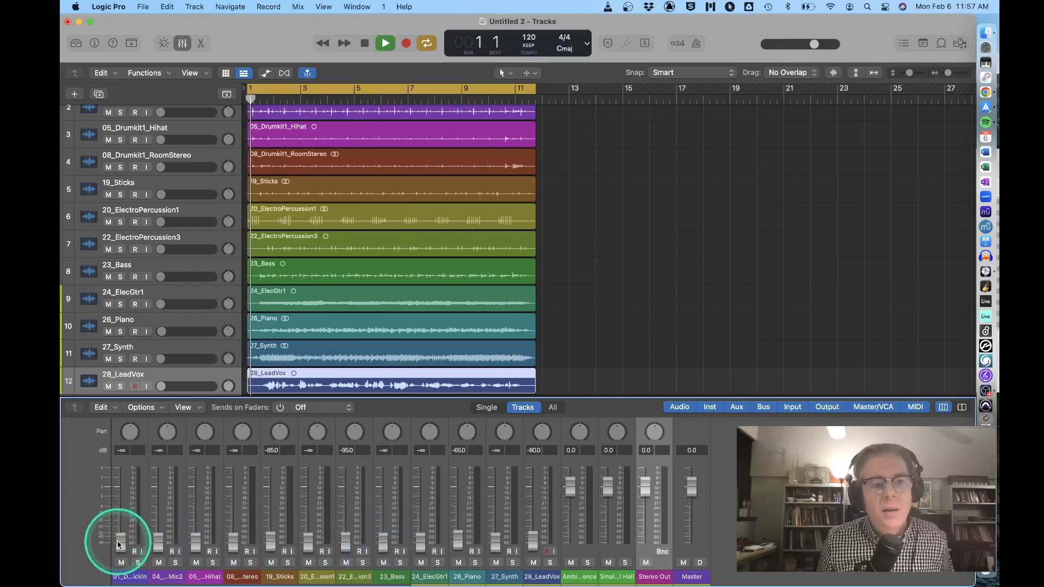
pyautogui.moveTo(118, 543); pyautogui.dragTo(127, 441)
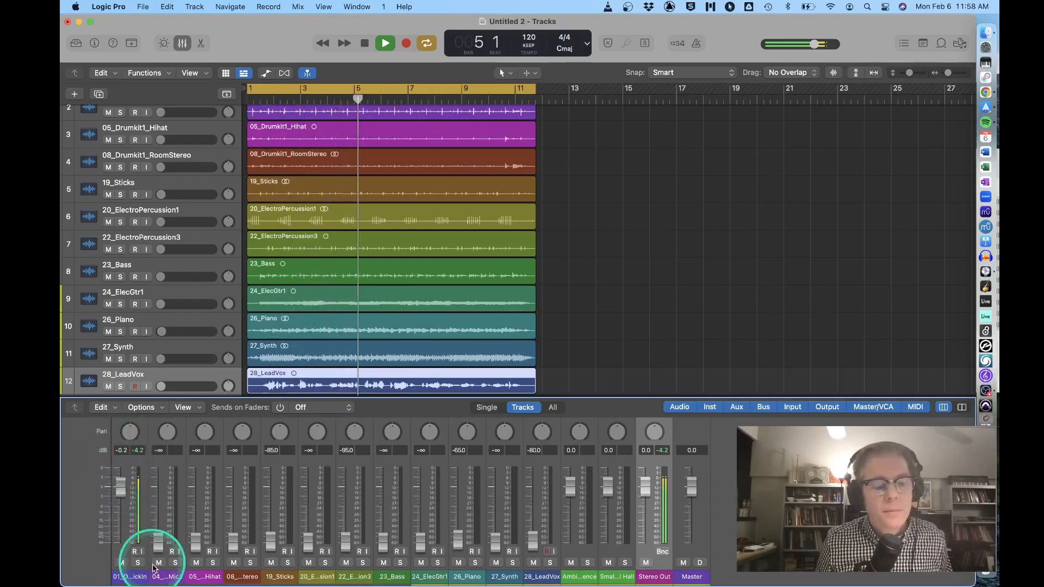
pyautogui.moveTo(157, 540); pyautogui.dragTo(159, 535)
pyautogui.moveTo(158, 497); pyautogui.dragTo(122, 490)
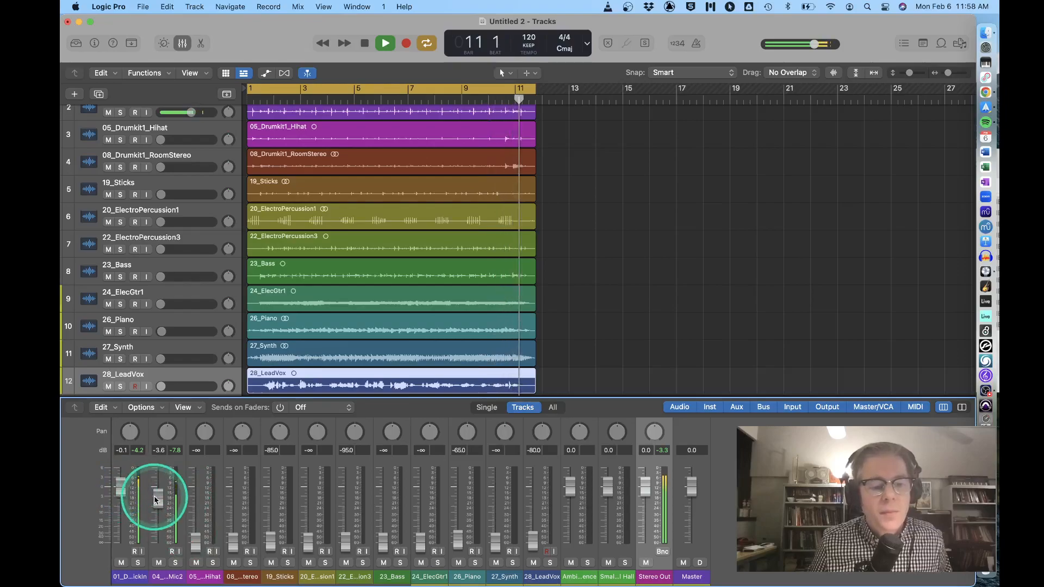
pyautogui.moveTo(157, 501); pyautogui.dragTo(158, 504)
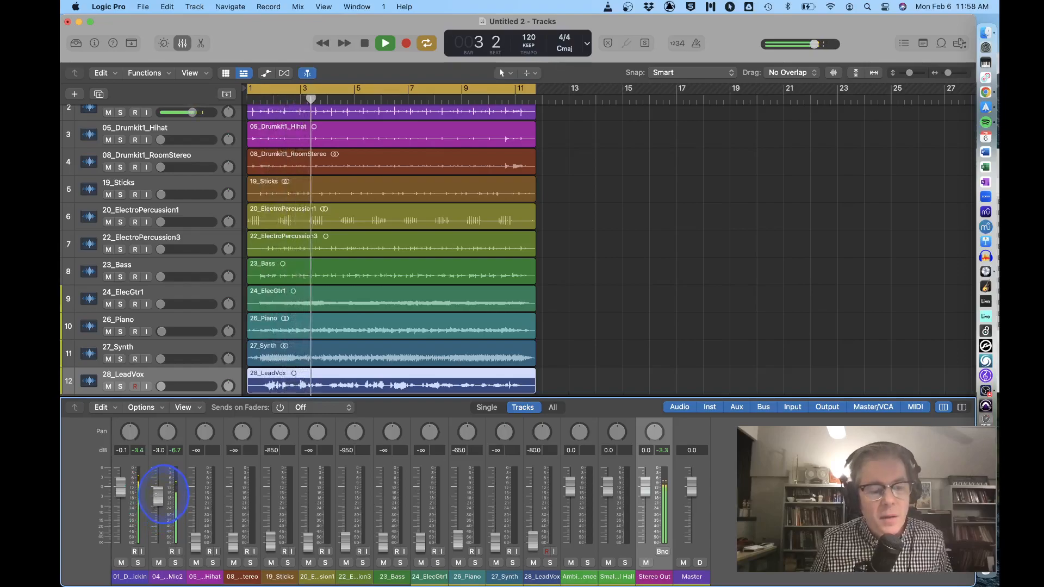
pyautogui.moveTo(168, 436); pyautogui.dragTo(169, 433)
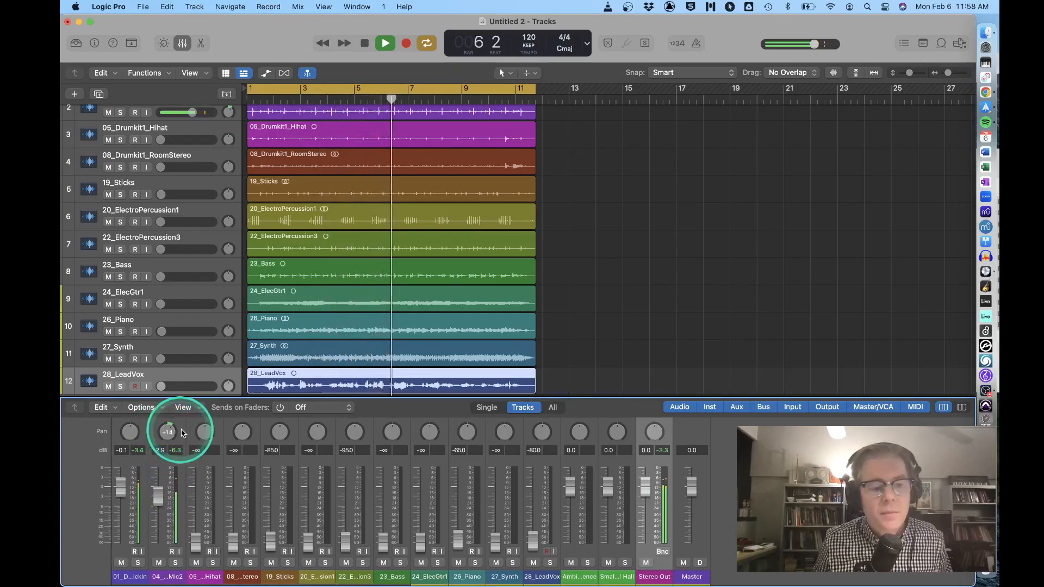
# Balance the drums with the hi-hat at about -4.7 dB panned +27, the stereo room at -3.7 dB and the kick at -0.6 dB.
pyautogui.moveTo(196, 552); pyautogui.dragTo(195, 509)
pyautogui.moveTo(205, 432); pyautogui.dragTo(203, 409)
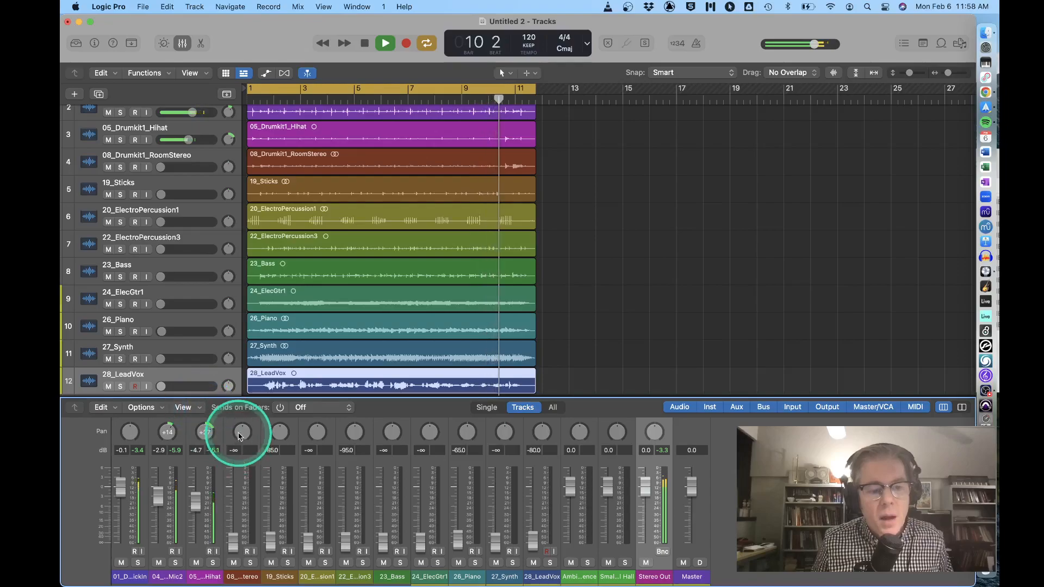
pyautogui.moveTo(237, 545); pyautogui.dragTo(235, 499)
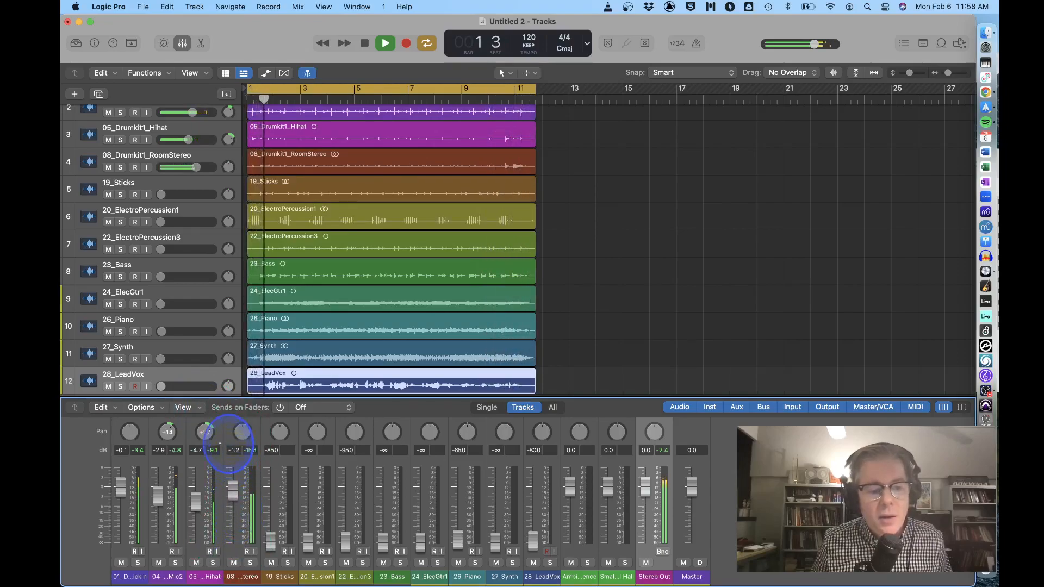
pyautogui.moveTo(227, 443); pyautogui.dragTo(230, 453)
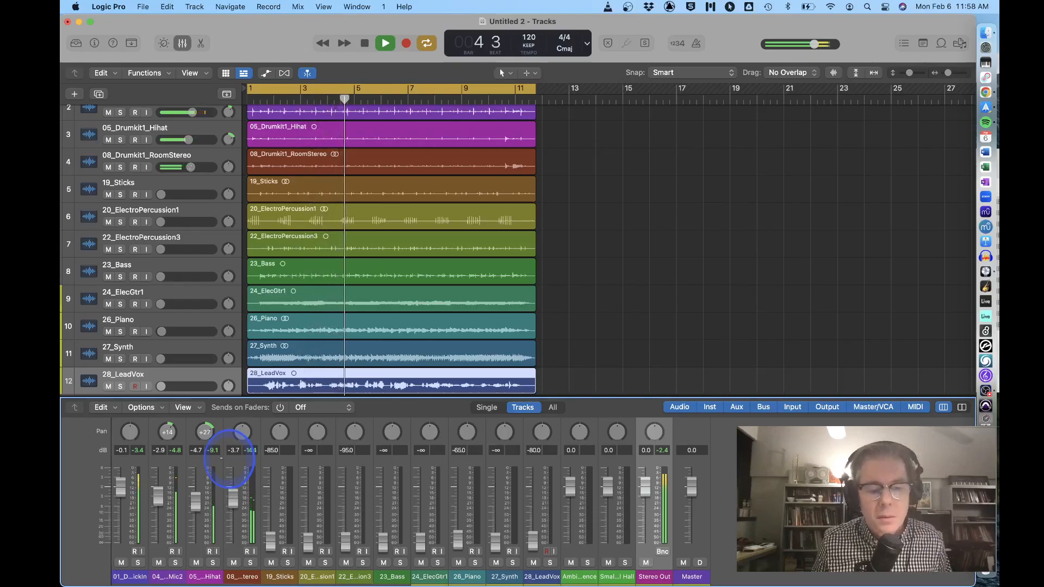
pyautogui.moveTo(122, 487); pyautogui.dragTo(123, 488)
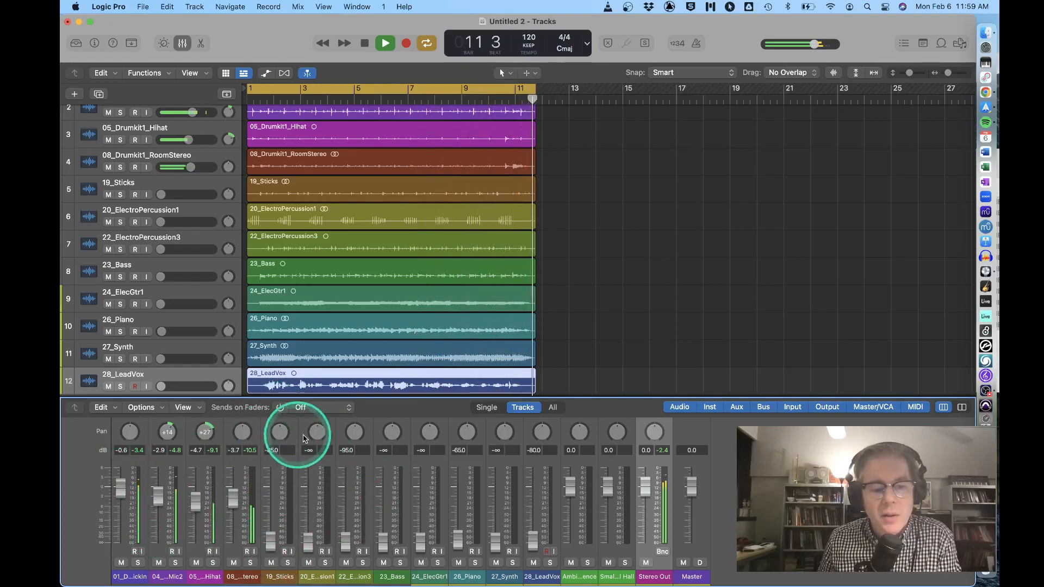
# Pan 19_Sticks -28, 20_ElectroPercussion1 +33 and 22_ElectroPercussion3 -7, raising them to about -6.2, -9.8 and -7.4 dB.
pyautogui.moveTo(275, 433); pyautogui.dragTo(356, 434)
pyautogui.moveTo(270, 541); pyautogui.dragTo(268, 478)
pyautogui.moveTo(303, 541); pyautogui.dragTo(313, 487)
pyautogui.moveTo(348, 541); pyautogui.dragTo(353, 480)
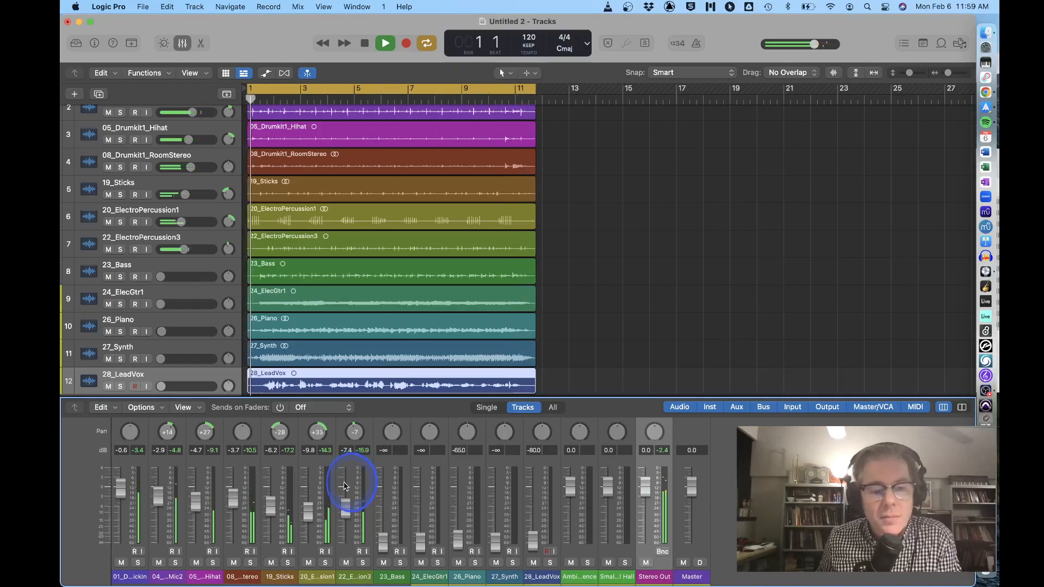
# Solo the sticks and both electro percussion tracks, rebalance them to about -5.8, -7.6 and -5.9 dB, and release the solos.
pyautogui.click(288, 562)
pyautogui.click(325, 562)
pyautogui.click(362, 563)
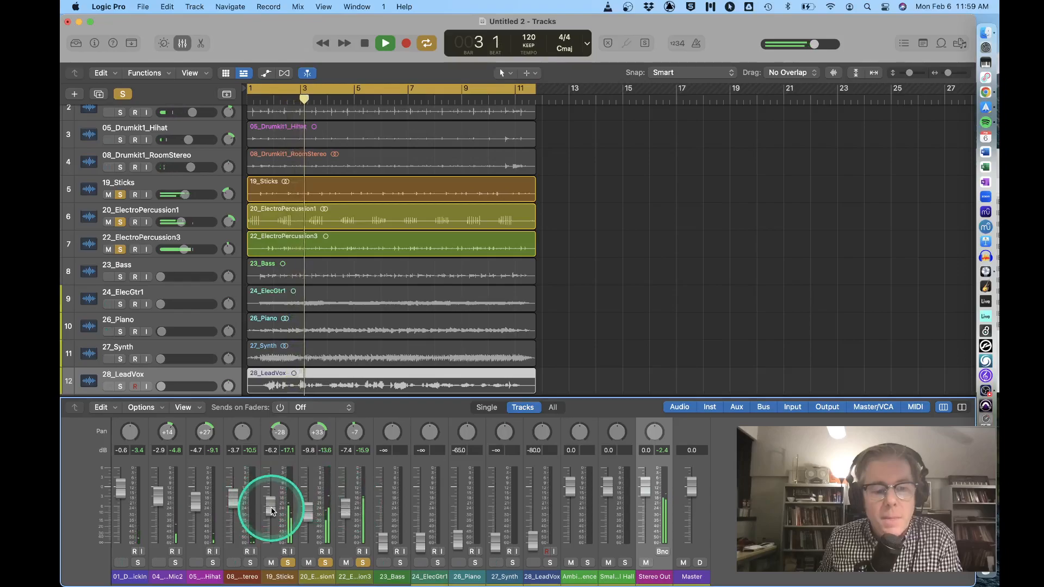
pyautogui.click(347, 510)
pyautogui.moveTo(346, 510); pyautogui.dragTo(347, 505)
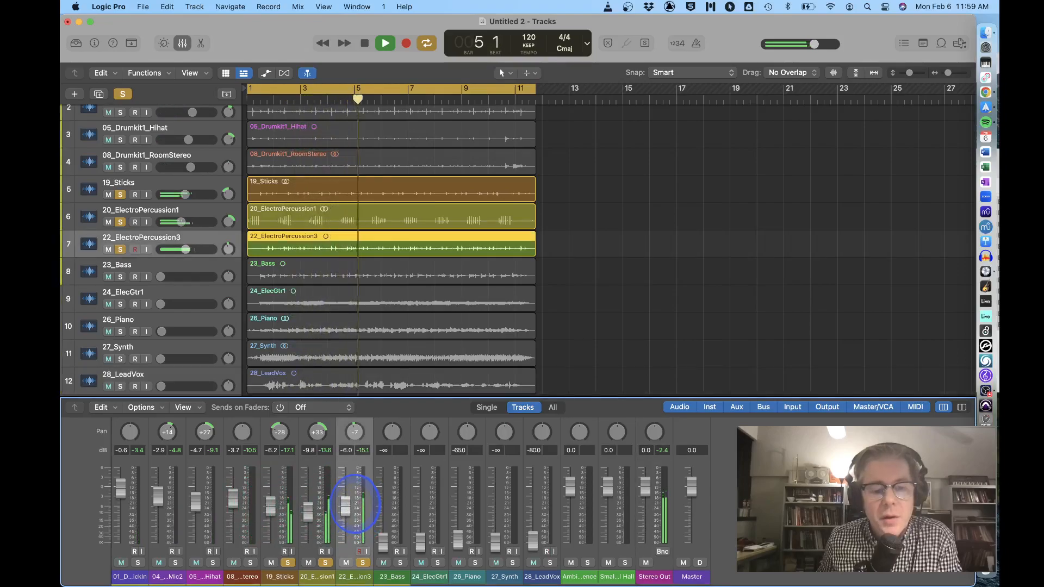
pyautogui.moveTo(305, 509); pyautogui.dragTo(280, 502)
pyautogui.moveTo(287, 563); pyautogui.dragTo(371, 563)
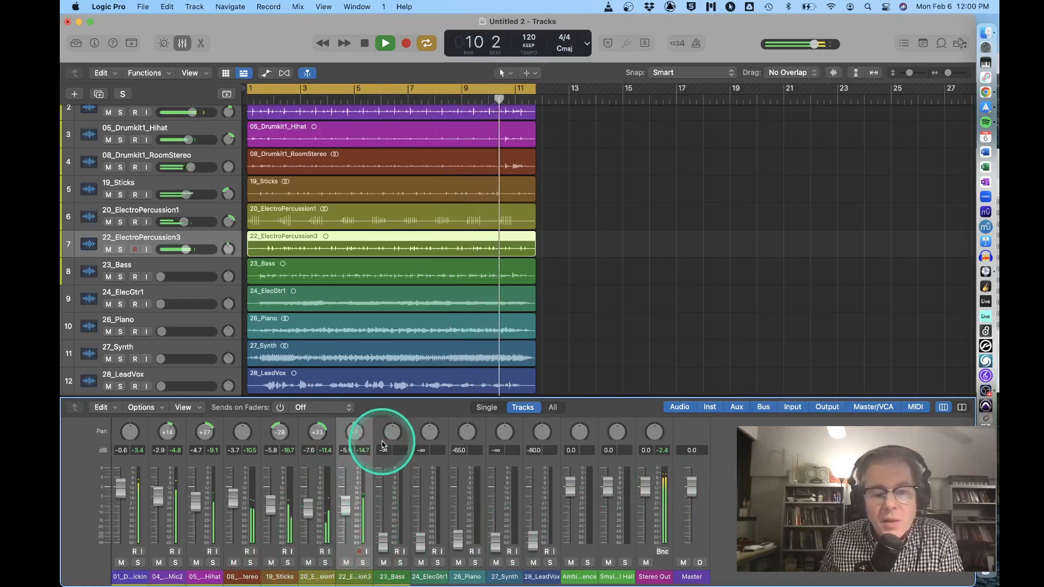
# Pan the bass +20 and raise its volume to about -1.8 dB.
pyautogui.moveTo(391, 431); pyautogui.dragTo(389, 409)
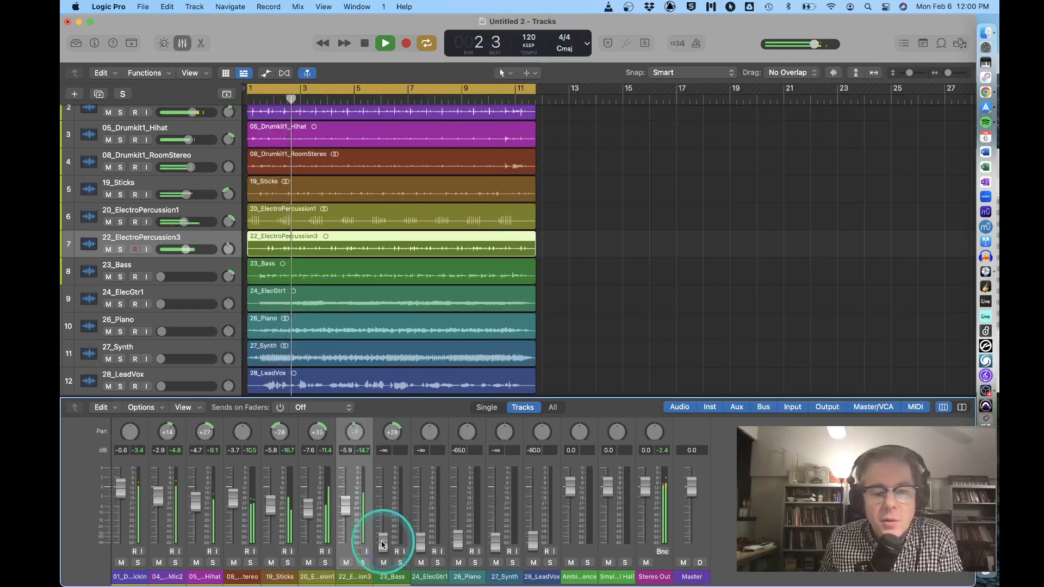
pyautogui.moveTo(388, 491); pyautogui.dragTo(384, 452)
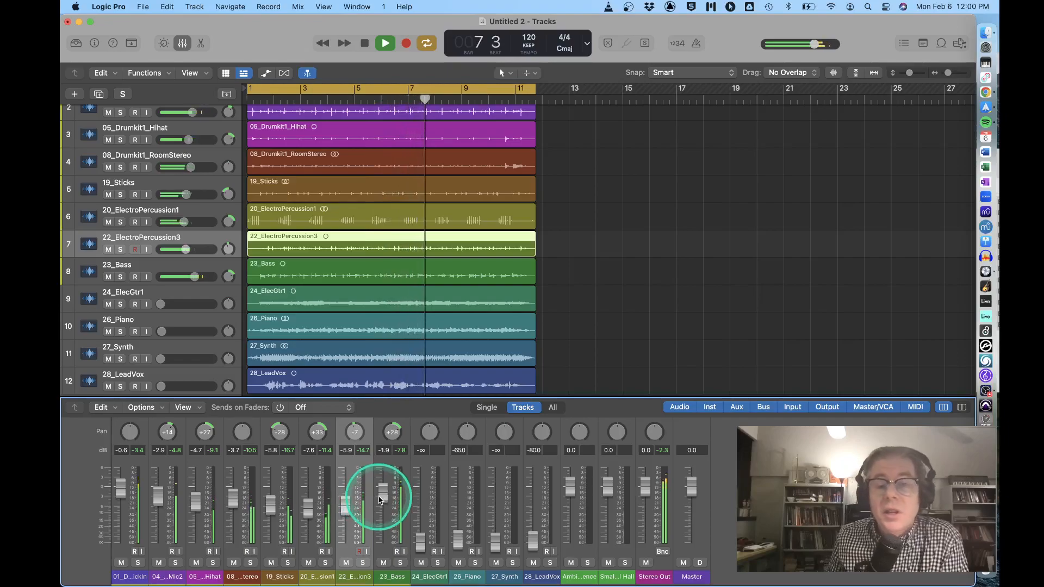
pyautogui.moveTo(379, 500); pyautogui.dragTo(387, 494)
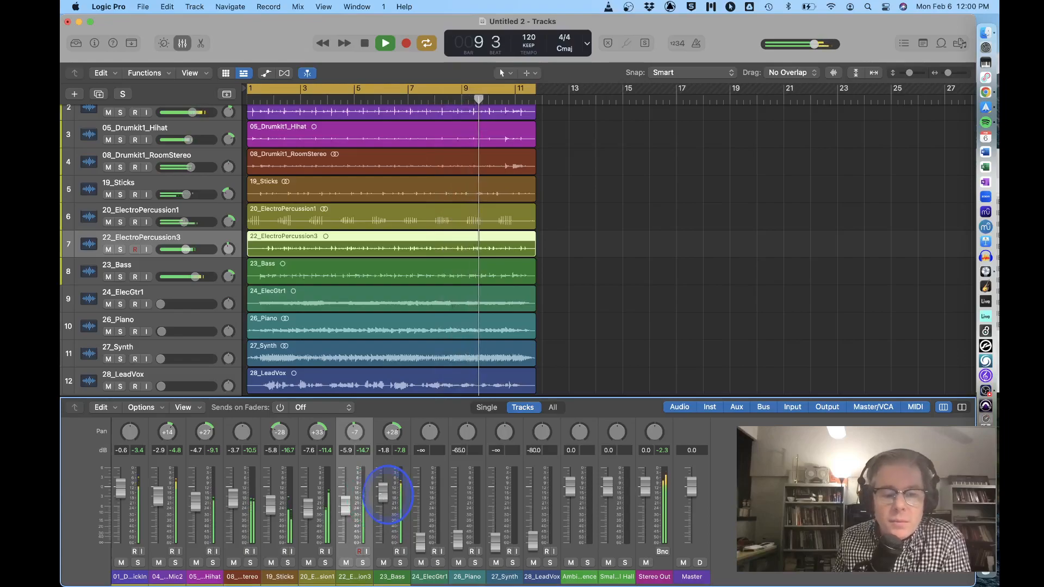
# Solo the kick, snare and bass together, raise the snare to about -2.3 dB, and release the three solos.
pyautogui.click(137, 562)
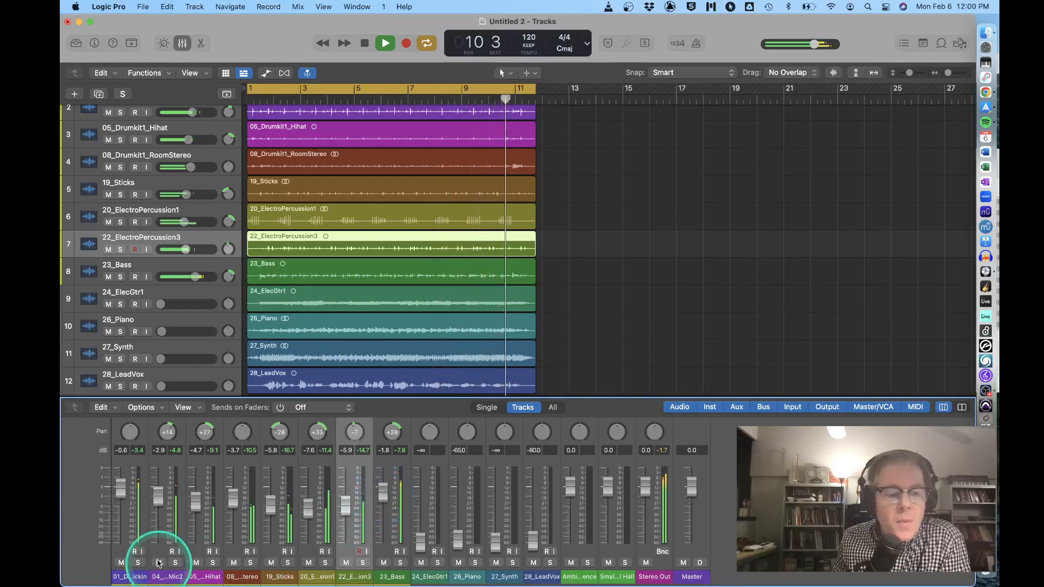
pyautogui.click(362, 563)
pyautogui.click(400, 563)
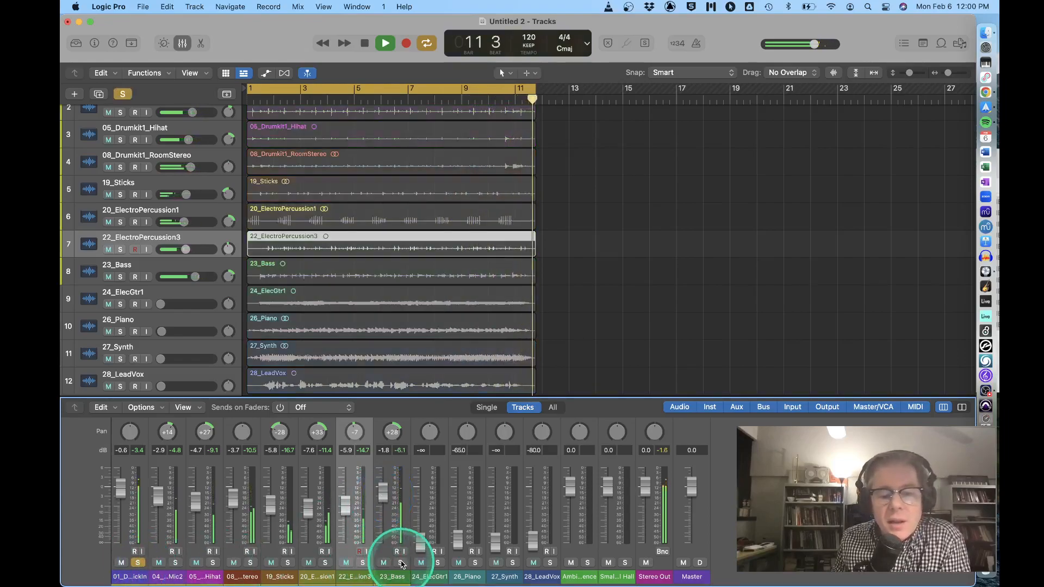
pyautogui.click(175, 563)
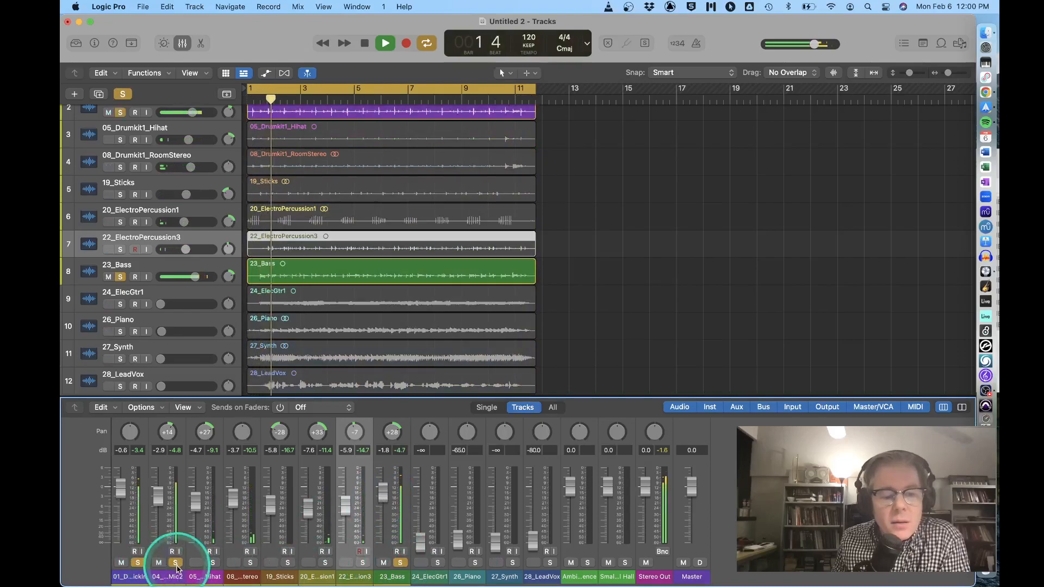
pyautogui.click(157, 496)
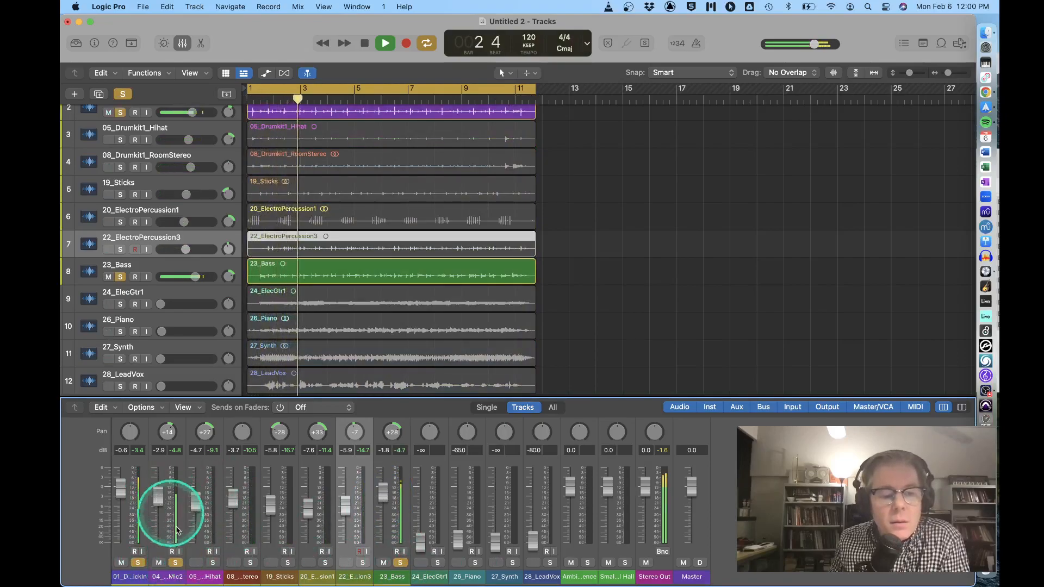
pyautogui.moveTo(159, 498); pyautogui.dragTo(158, 493)
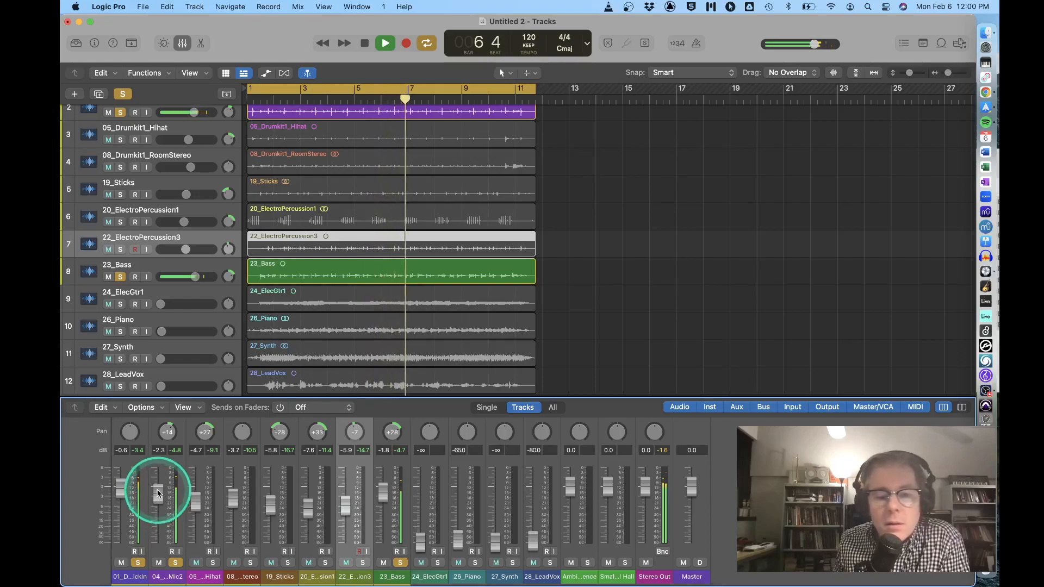
pyautogui.click(139, 562)
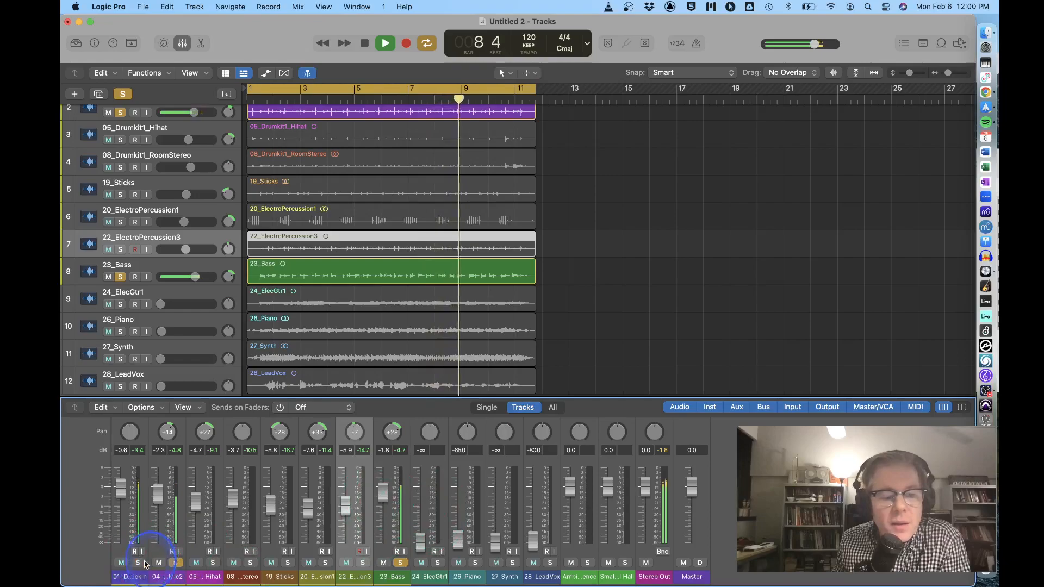
pyautogui.click(175, 562)
pyautogui.click(401, 562)
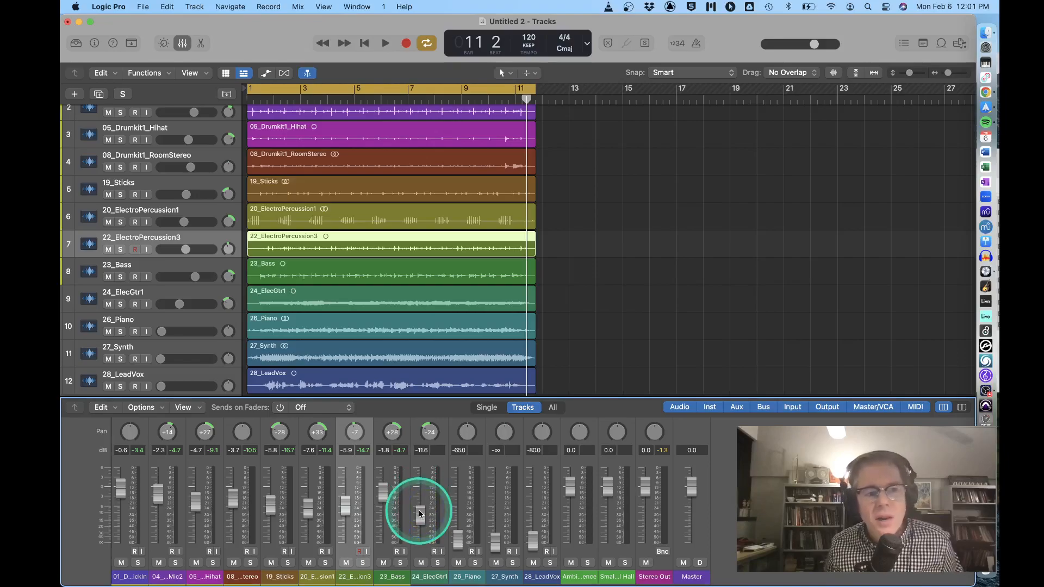
# Resume playback, pan the piano +34 and the synth -36, and raise them to about -9.4 dB and -12.2 dB.
pyautogui.press('space')
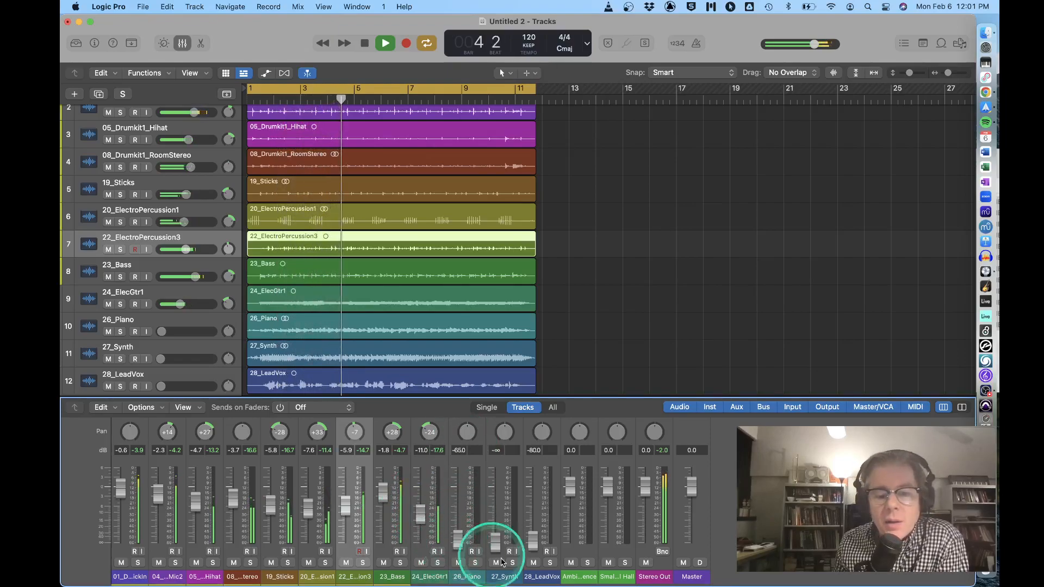
pyautogui.moveTo(464, 429); pyautogui.dragTo(499, 455)
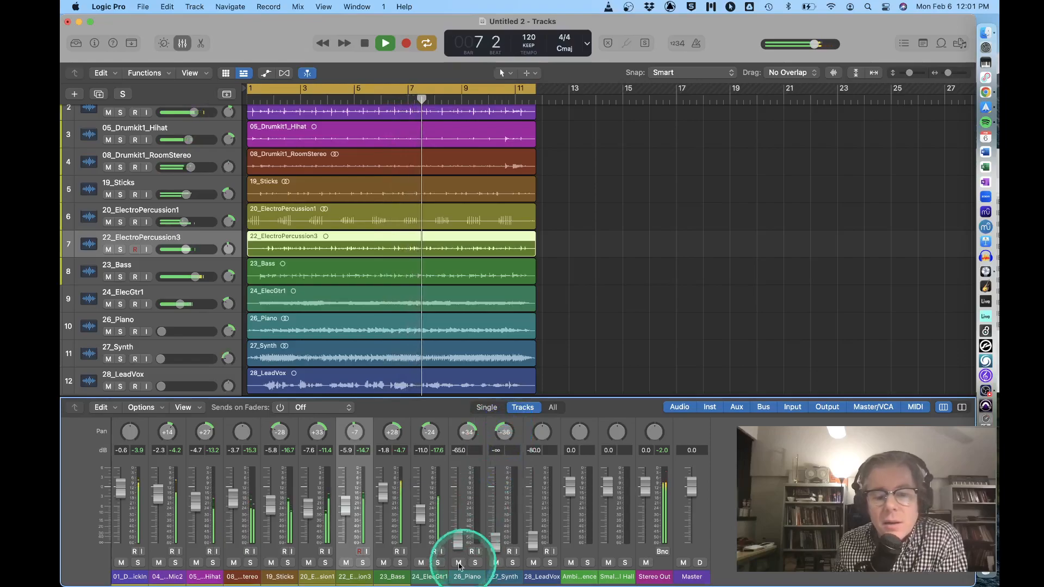
pyautogui.moveTo(459, 540); pyautogui.dragTo(456, 489)
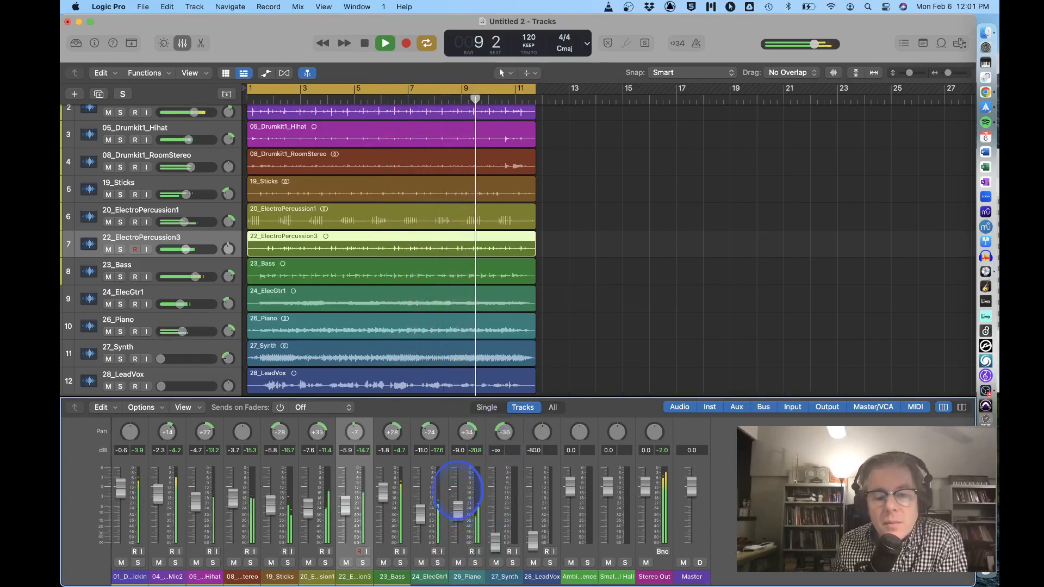
pyautogui.moveTo(495, 542); pyautogui.dragTo(496, 494)
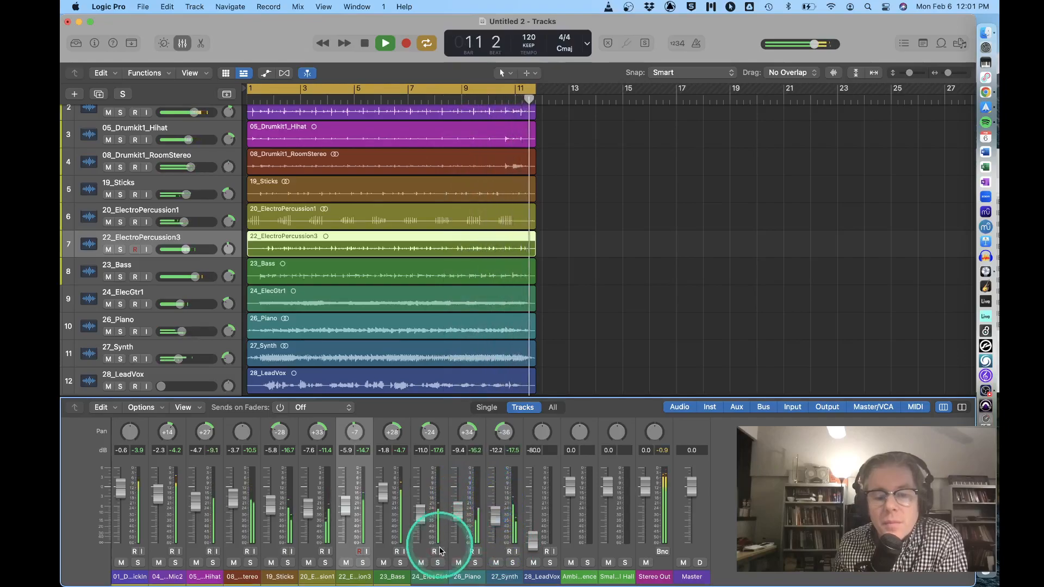
# Solo the electric guitar, piano and synth together and rebalance them to about -10.0, -8.8 and -10.8 dB.
pyautogui.click(437, 562)
pyautogui.click(475, 563)
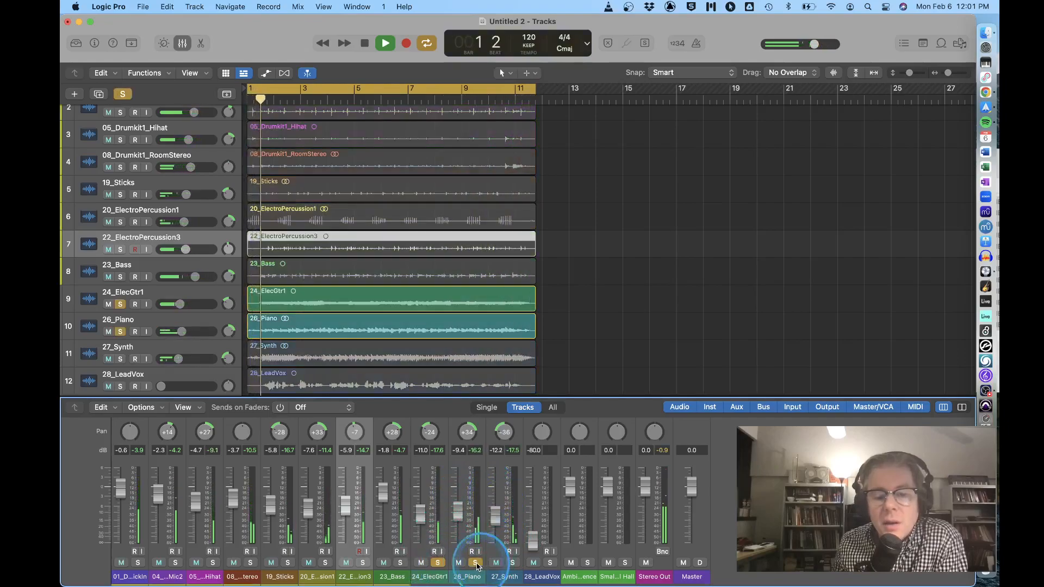
pyautogui.click(512, 563)
pyautogui.moveTo(501, 516); pyautogui.dragTo(427, 511)
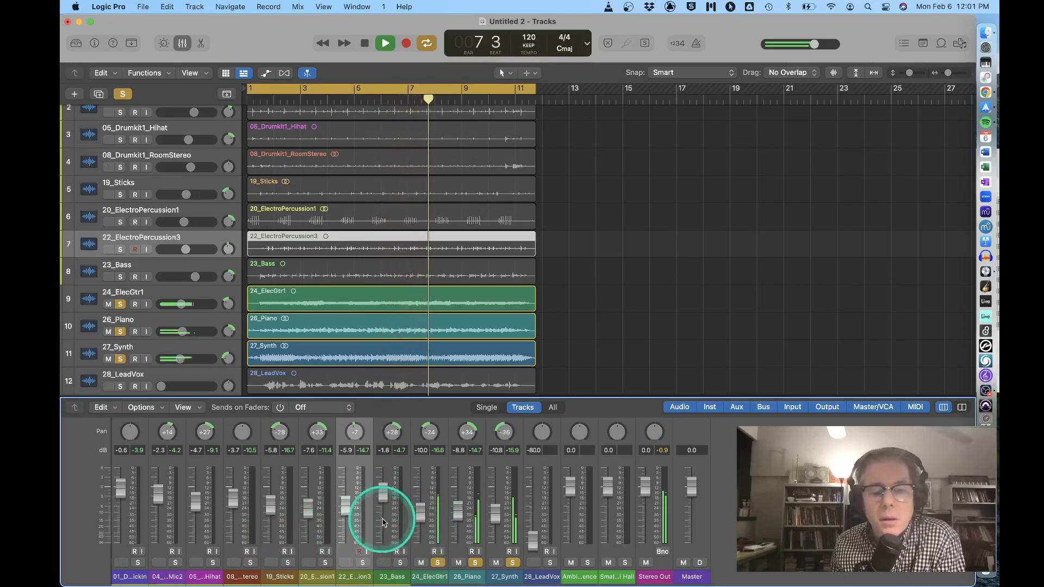
# Raise the electric guitar to about -9.4 dB and release the solos on the guitar, piano and synth.
pyautogui.moveTo(427, 512); pyautogui.dragTo(428, 510)
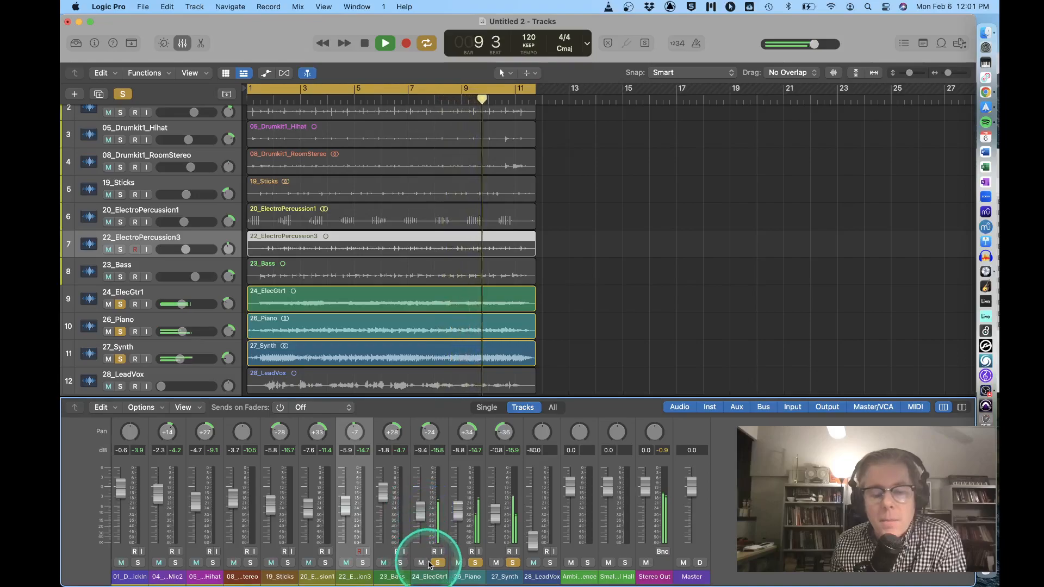
pyautogui.moveTo(436, 563); pyautogui.dragTo(526, 565)
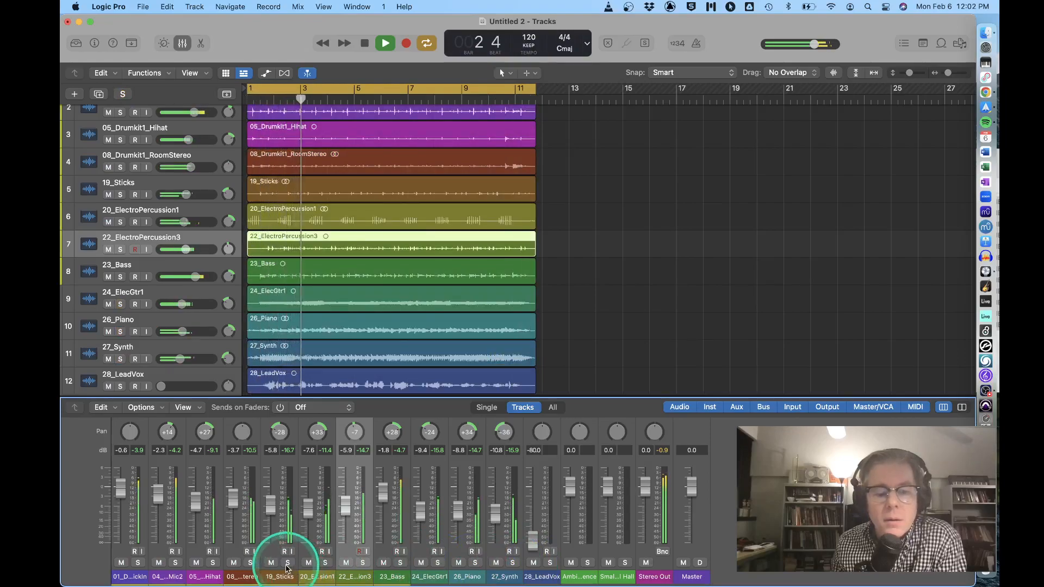
# Solo the kick, snare, hi-hat and room tracks together to hear the drum kit balance, then release the four solos.
pyautogui.click(137, 562)
pyautogui.click(175, 562)
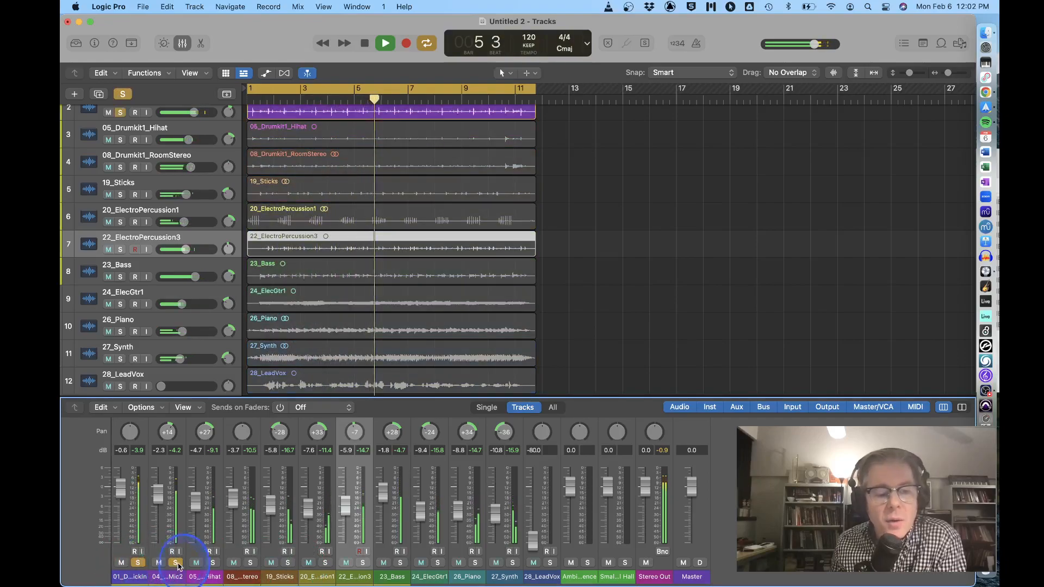
pyautogui.click(213, 562)
pyautogui.click(250, 562)
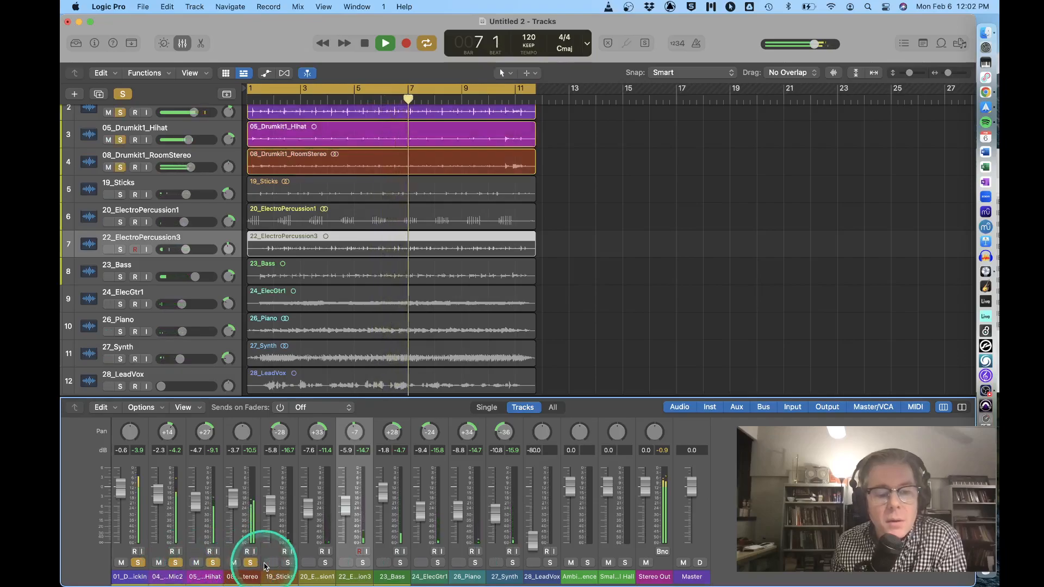
pyautogui.click(250, 562)
pyautogui.click(213, 562)
pyautogui.click(175, 562)
pyautogui.click(137, 562)
# Solo the sticks and both electro percussion tracks to hear their balance, then release the three solos.
pyautogui.click(288, 562)
pyautogui.click(325, 562)
pyautogui.click(363, 562)
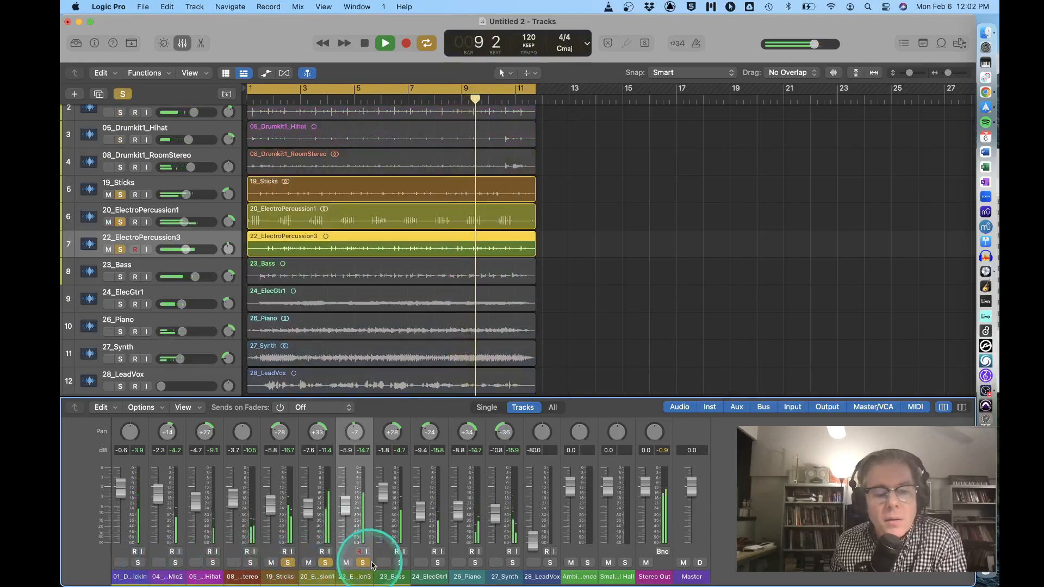
pyautogui.click(288, 562)
pyautogui.click(325, 562)
pyautogui.click(363, 562)
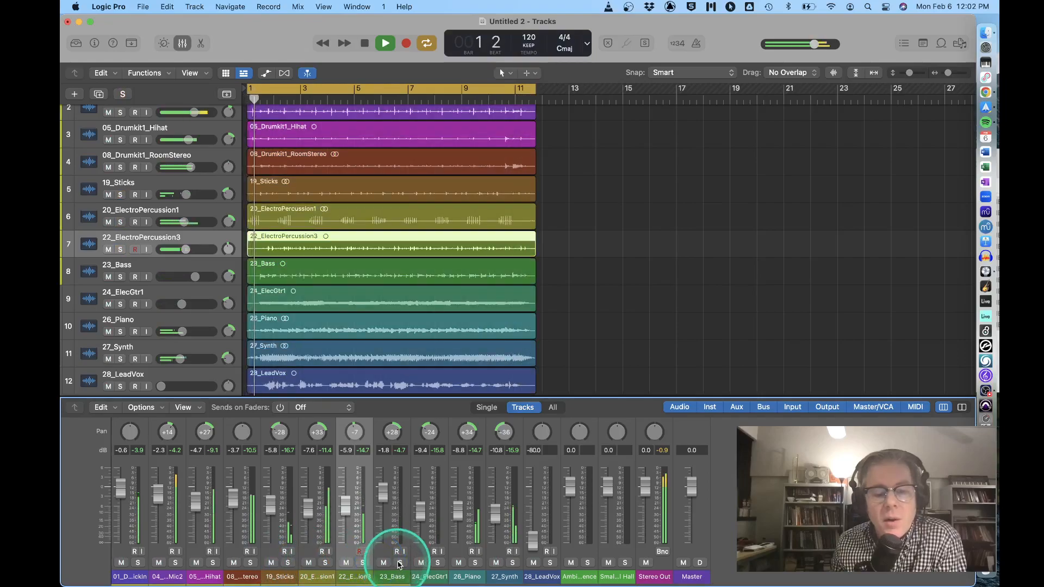
# Audition the bass in solo with the kick and snare, then release all three solos.
pyautogui.click(400, 562)
pyautogui.click(138, 562)
pyautogui.click(175, 562)
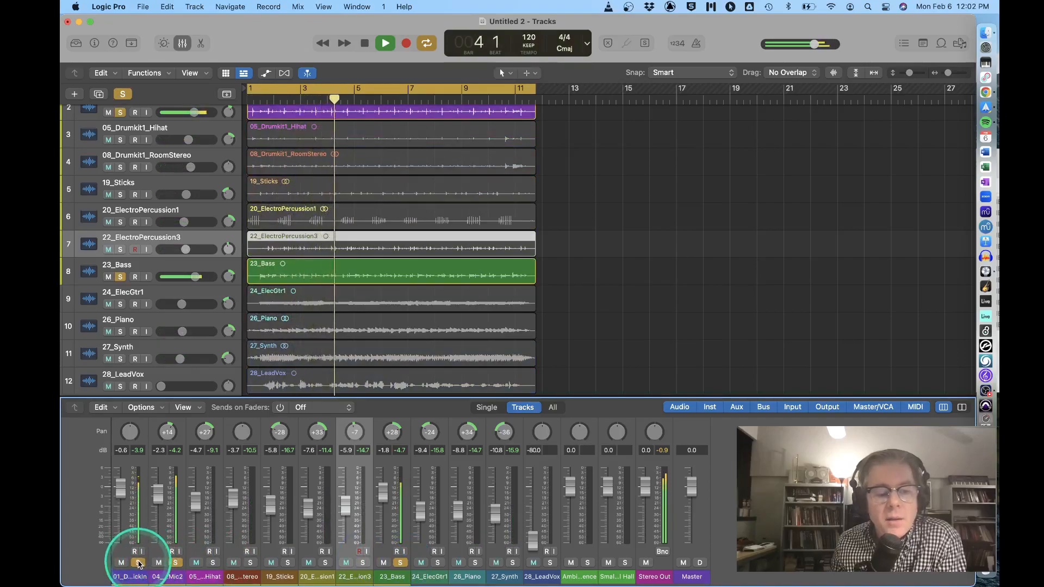
pyautogui.click(140, 563)
pyautogui.click(175, 562)
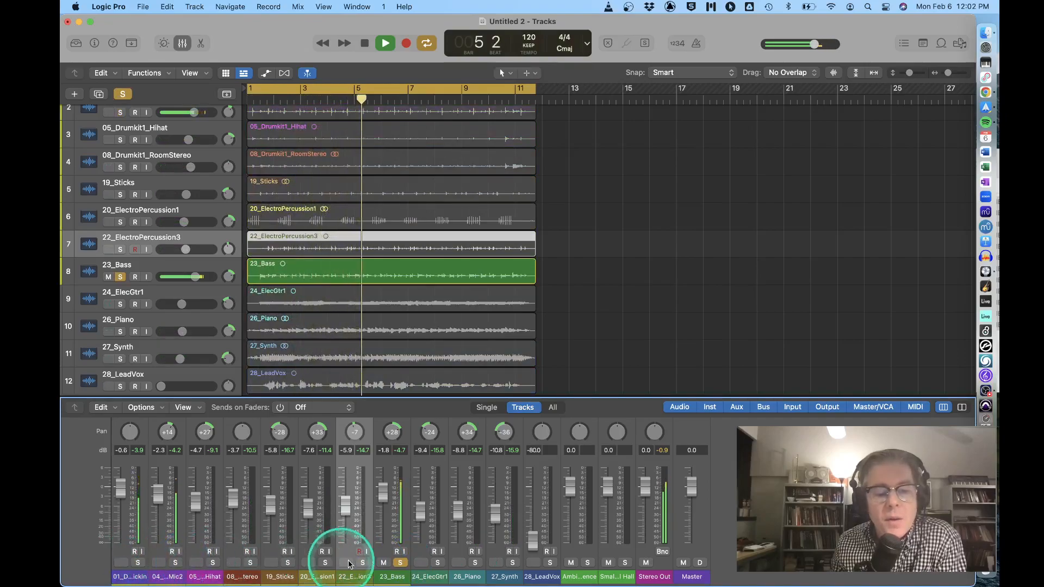
pyautogui.click(400, 562)
# Audition the electric guitar, piano and synth in solo, release the solos, and stop playback.
pyautogui.click(437, 562)
pyautogui.click(474, 562)
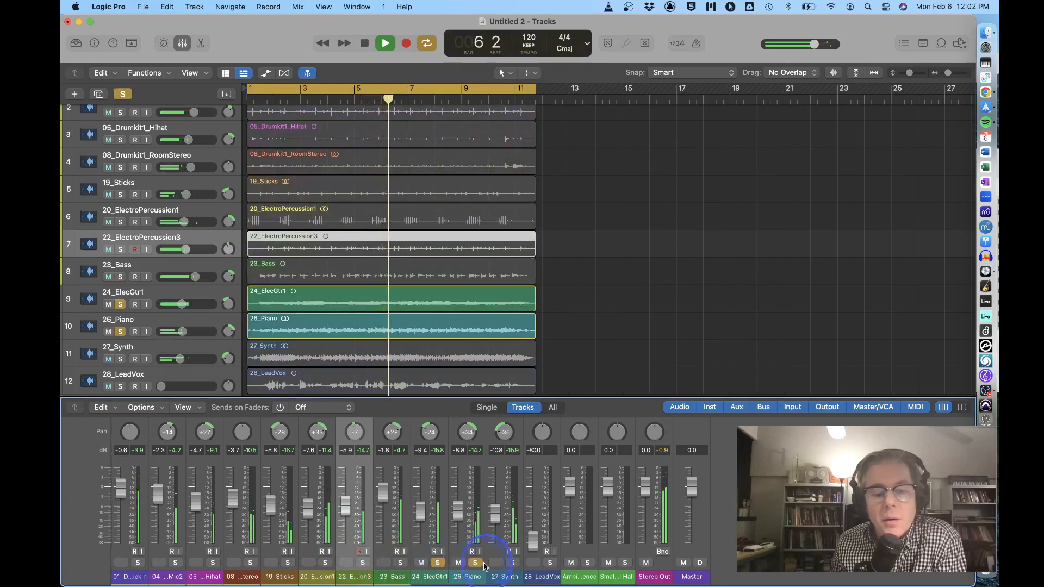
pyautogui.click(512, 562)
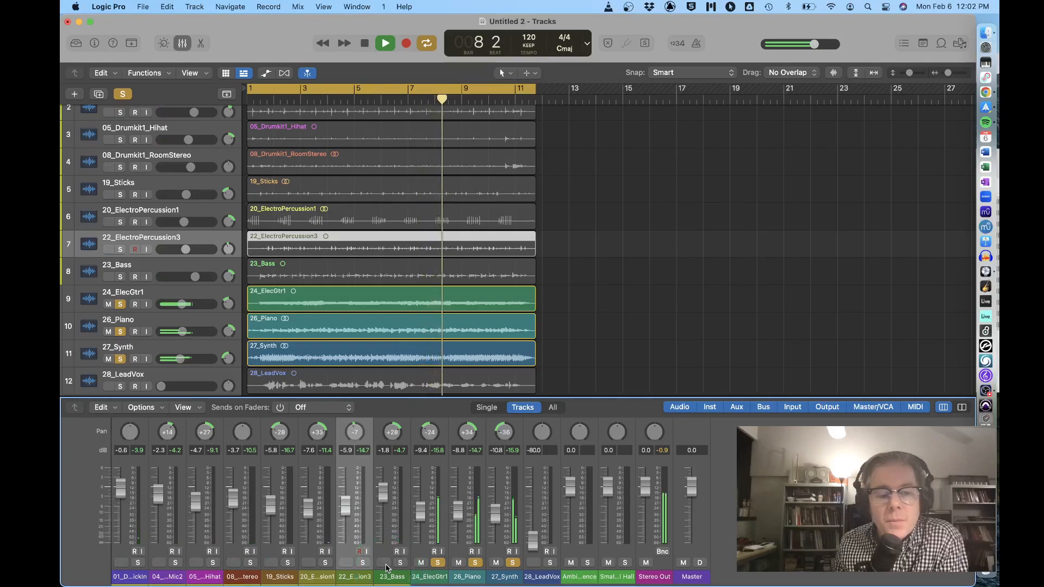
pyautogui.click(438, 563)
pyautogui.click(476, 562)
pyautogui.click(512, 562)
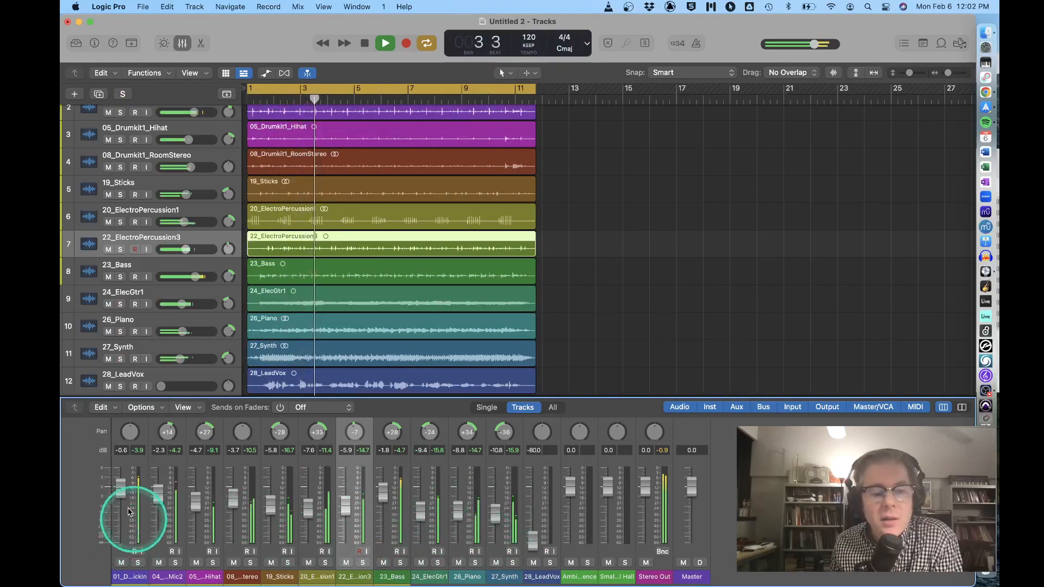
pyautogui.press('space')
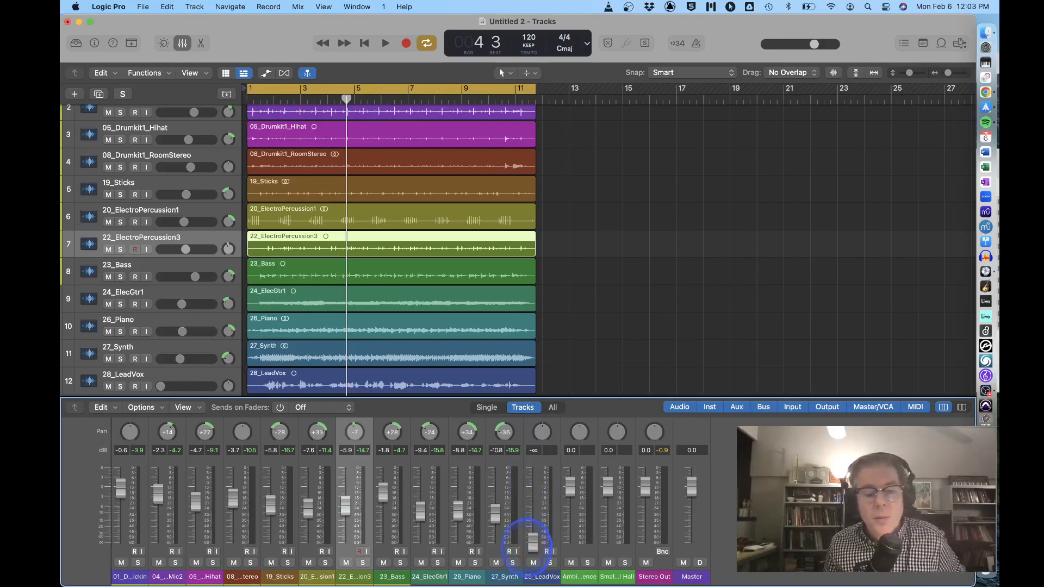
# During playback, raise the lead vocal to about -4.7 dB, then set the bass to about -2.2 dB and pan +22.
pyautogui.press('space')
pyautogui.moveTo(530, 541); pyautogui.dragTo(527, 468)
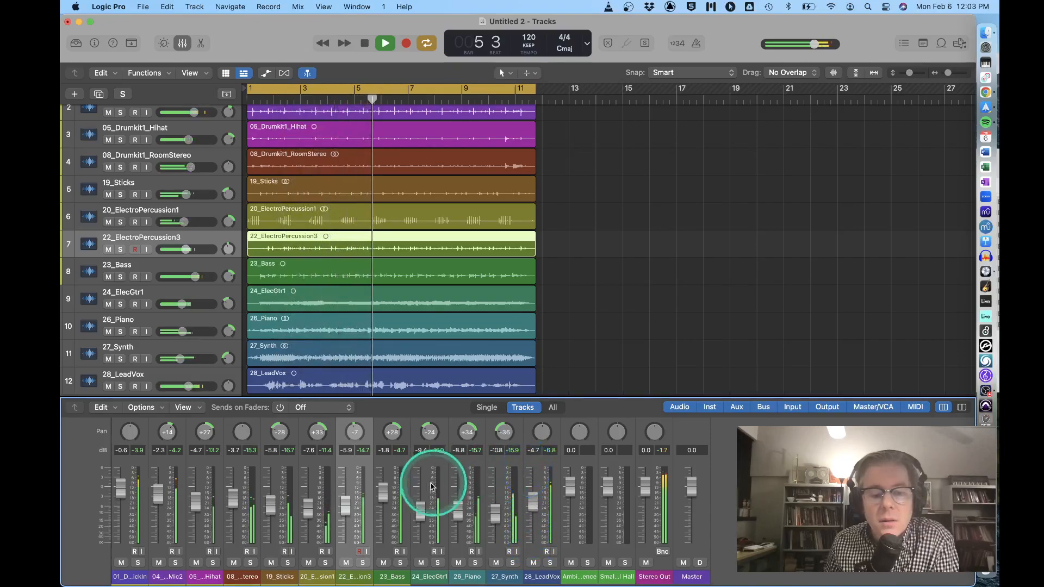
pyautogui.moveTo(387, 489); pyautogui.dragTo(390, 491)
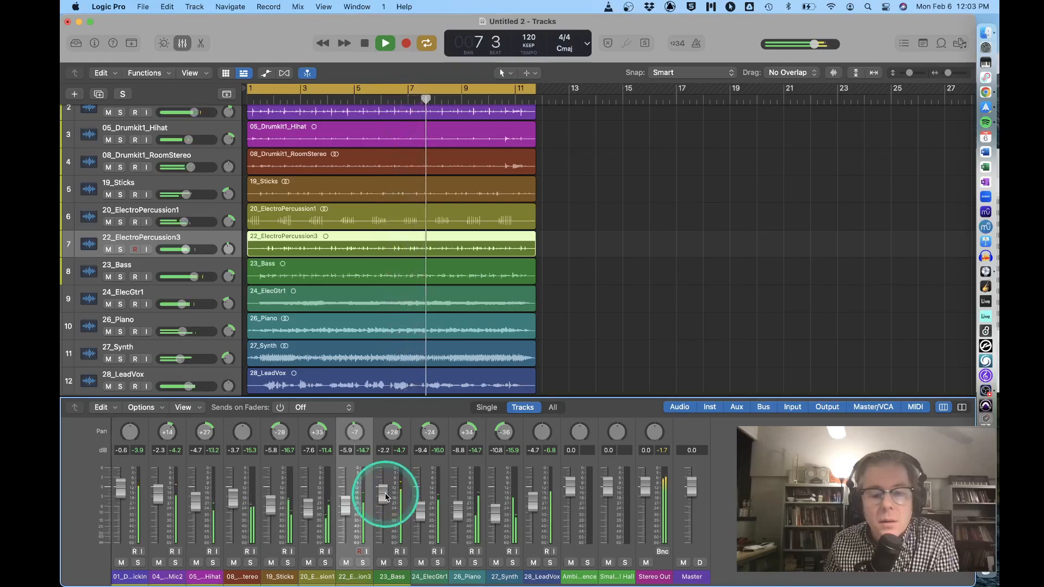
pyautogui.moveTo(396, 431); pyautogui.dragTo(398, 437)
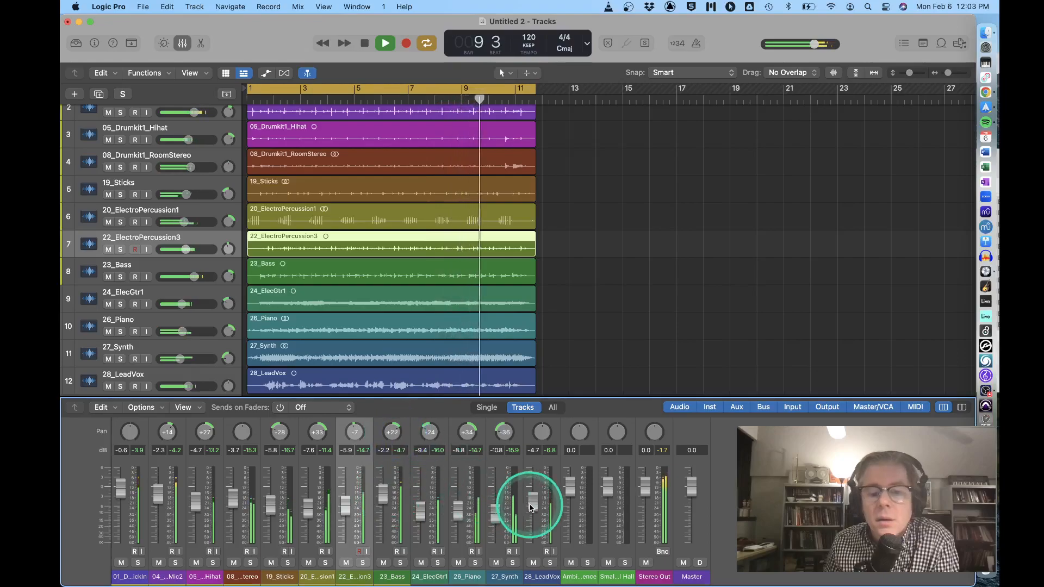
# Try the lead vocal louder against the full mix, at about 0.3 dB.
pyautogui.moveTo(535, 502); pyautogui.dragTo(536, 504)
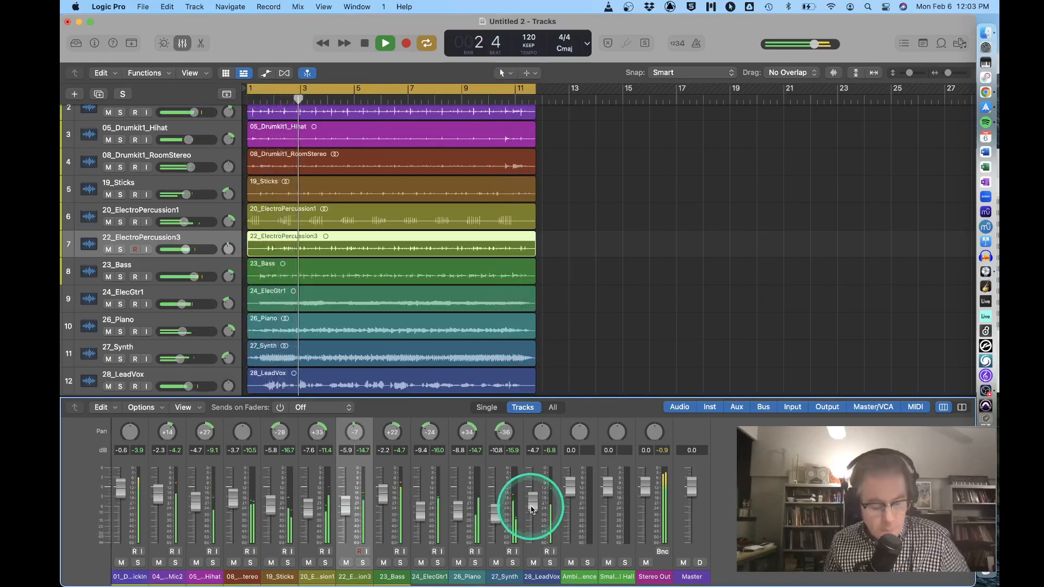
pyautogui.press('space')
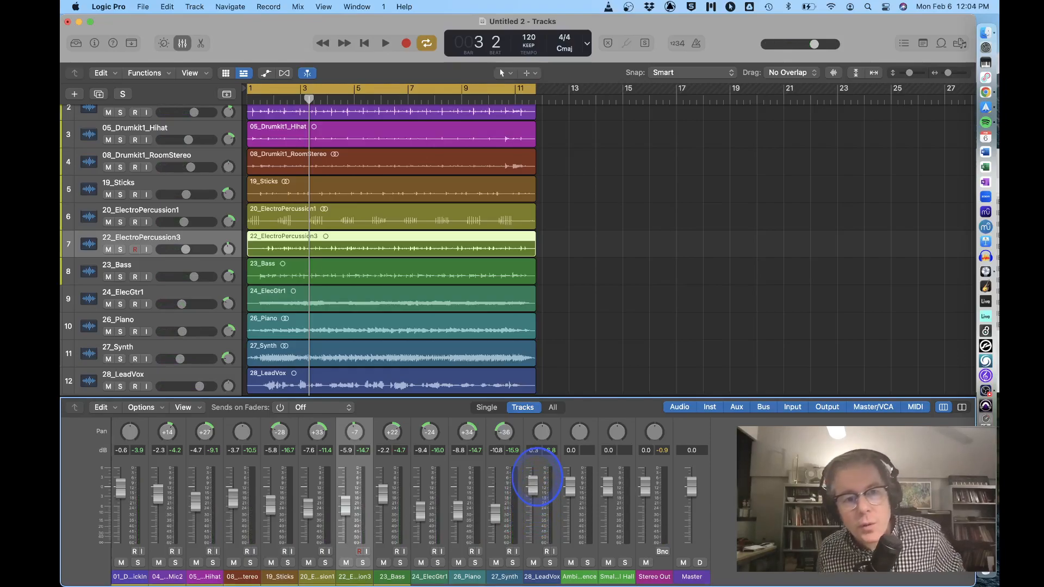
pyautogui.press('space')
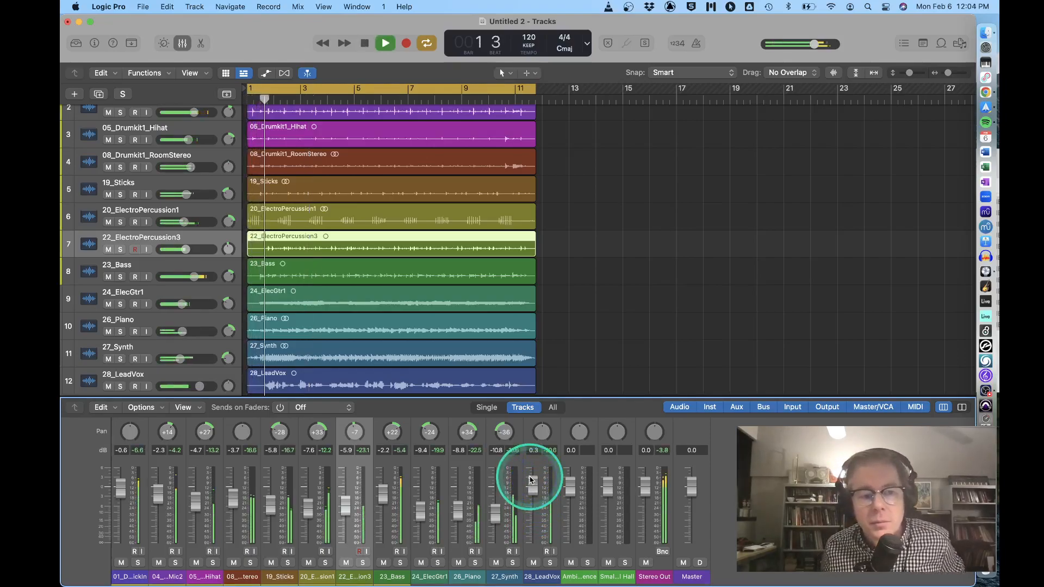
pyautogui.moveTo(532, 482); pyautogui.dragTo(533, 486)
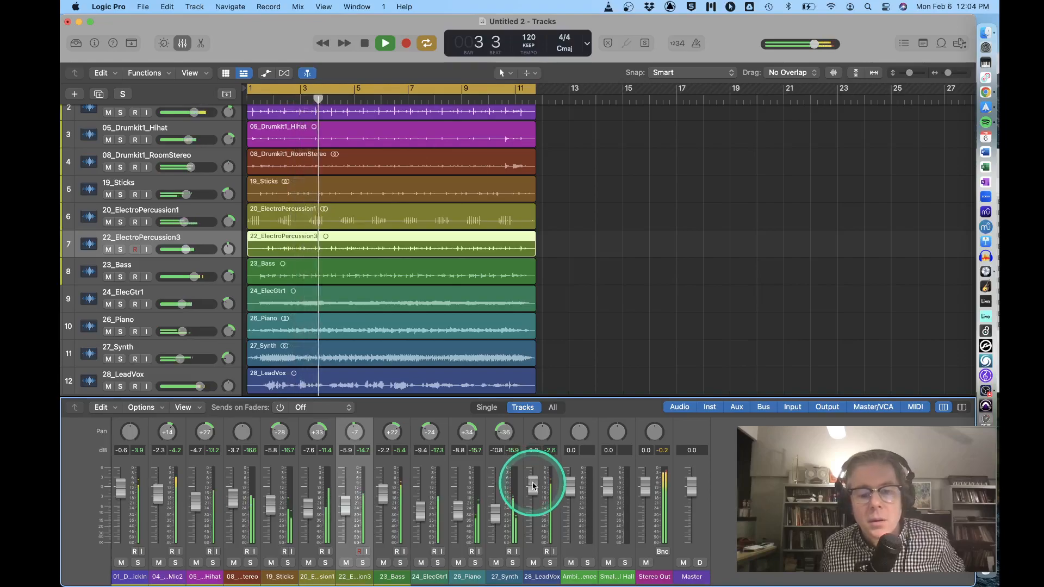
pyautogui.press('space')
pyautogui.keyDown('alt'); pyautogui.click(535, 487); pyautogui.keyUp('alt')
pyautogui.press('space')
# Bring the lead vocal down to about -5.0 dB in the full mix and stop playback.
pyautogui.moveTo(542, 509); pyautogui.dragTo(540, 513)
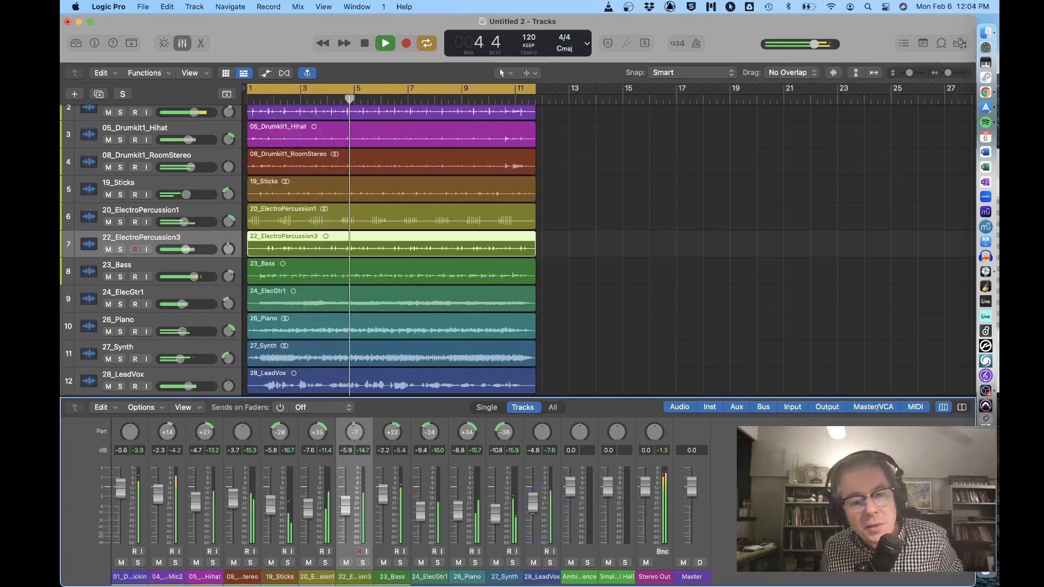
pyautogui.moveTo(532, 505); pyautogui.dragTo(542, 506)
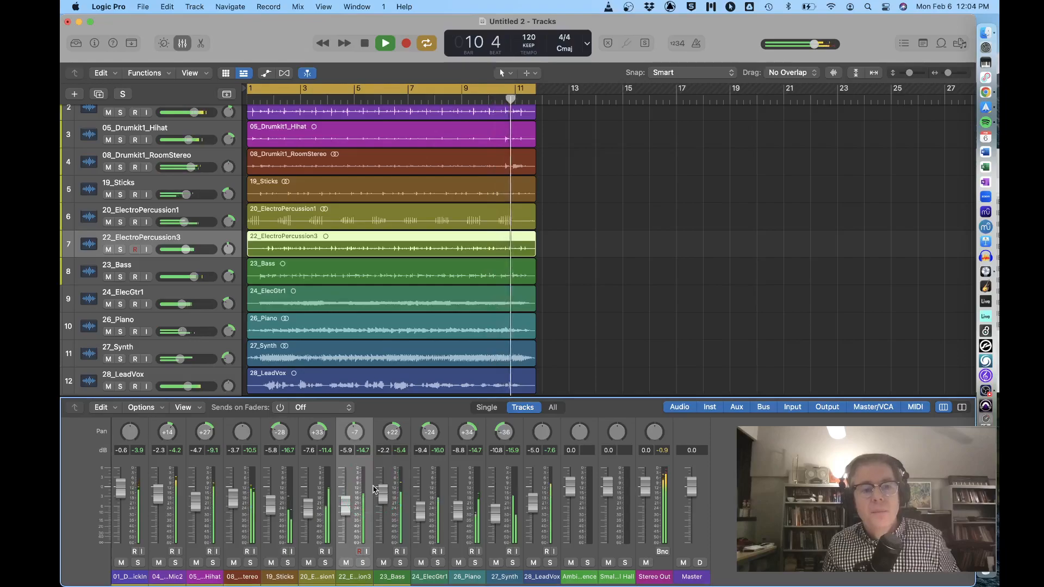
pyautogui.press('space')
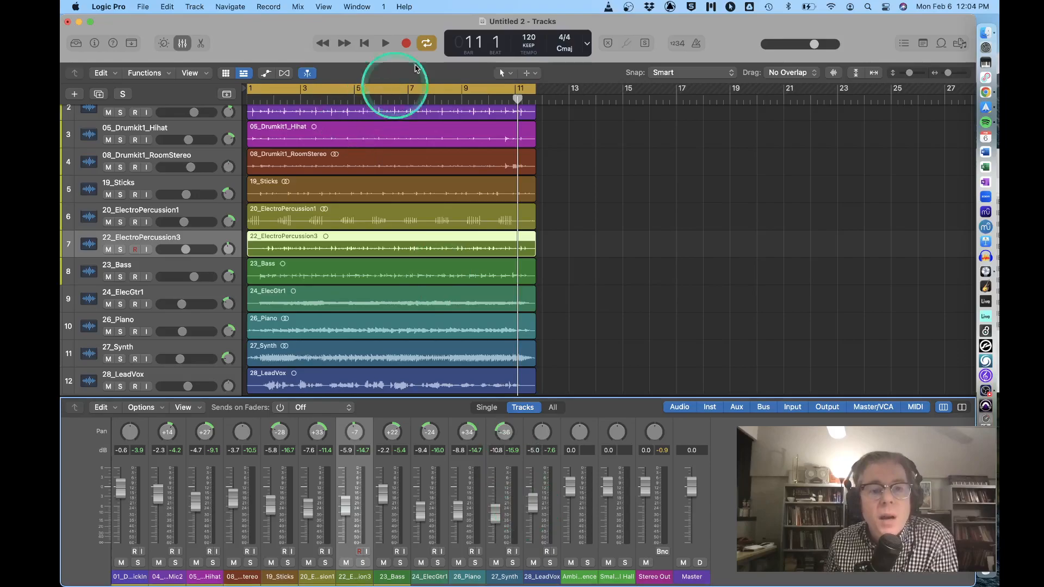
# Turn off the cycle range and open the bounce settings for the project or section.
pyautogui.click(407, 86)
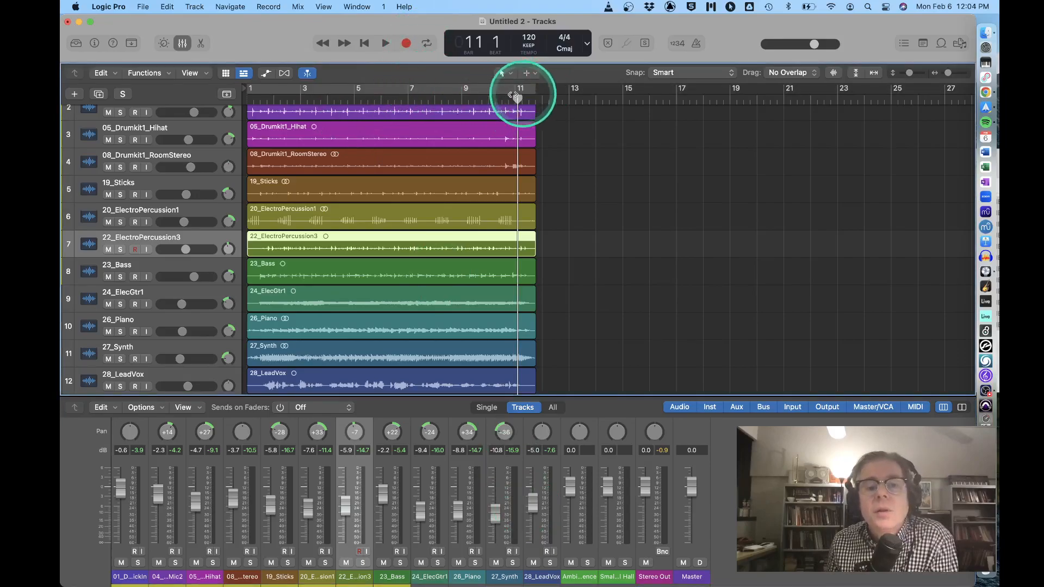
pyautogui.click(149, 8)
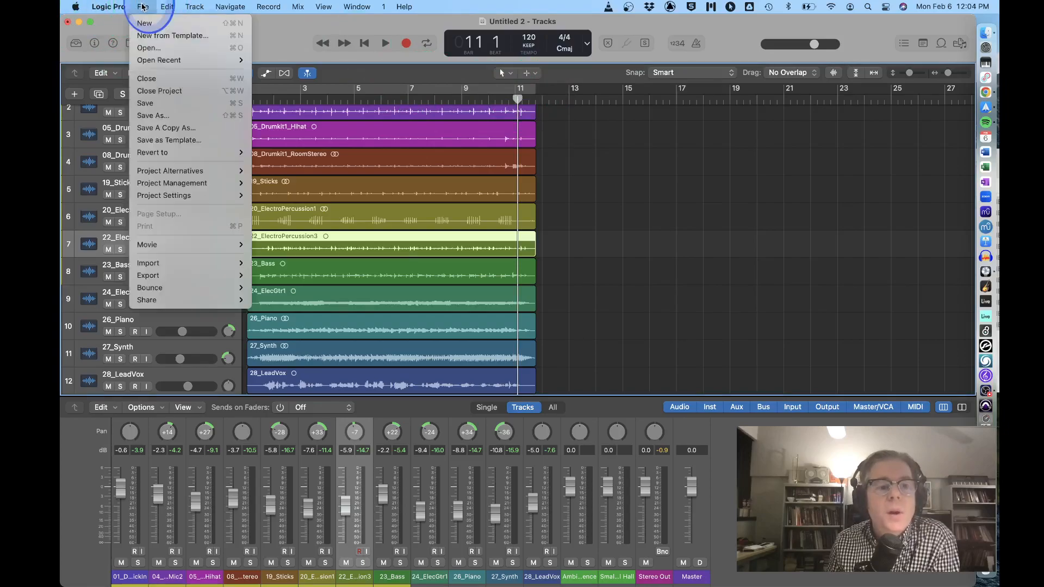
pyautogui.moveTo(154, 292)
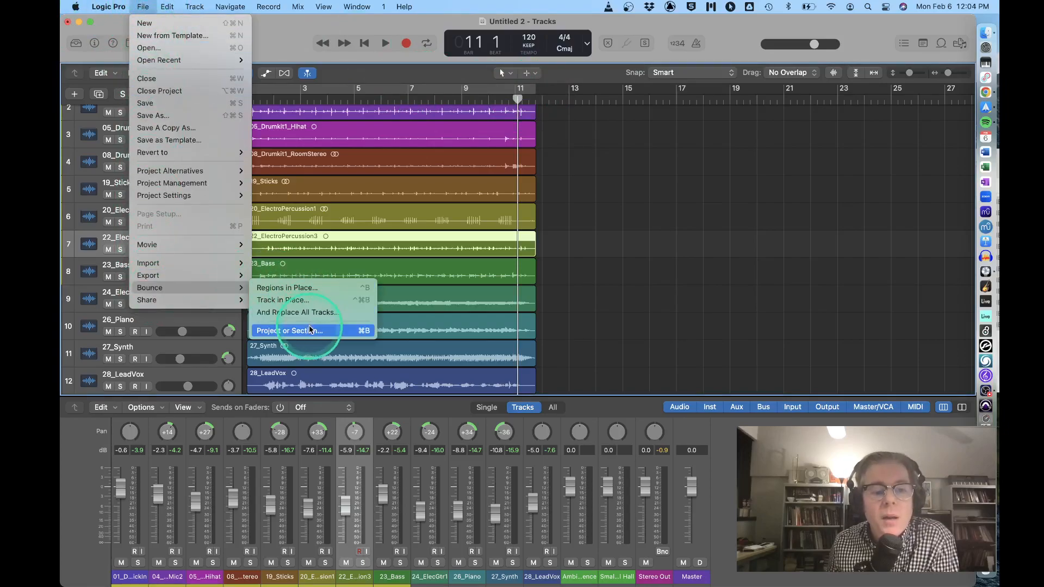
pyautogui.click(362, 334)
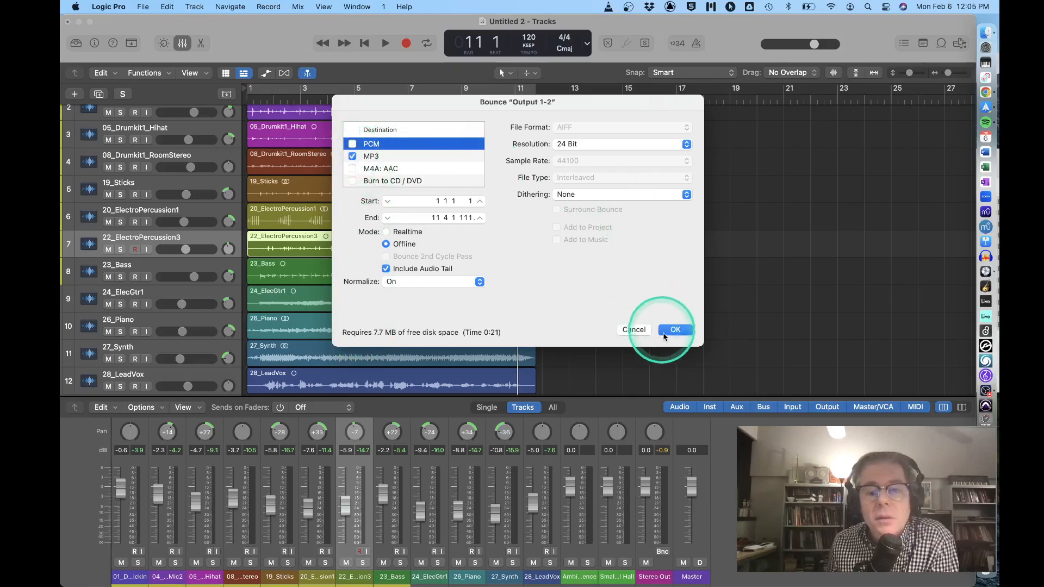
# Keep the bounce end at 11 4 1 111 and accept the offline MP3 bounce settings.
pyautogui.click(479, 217)
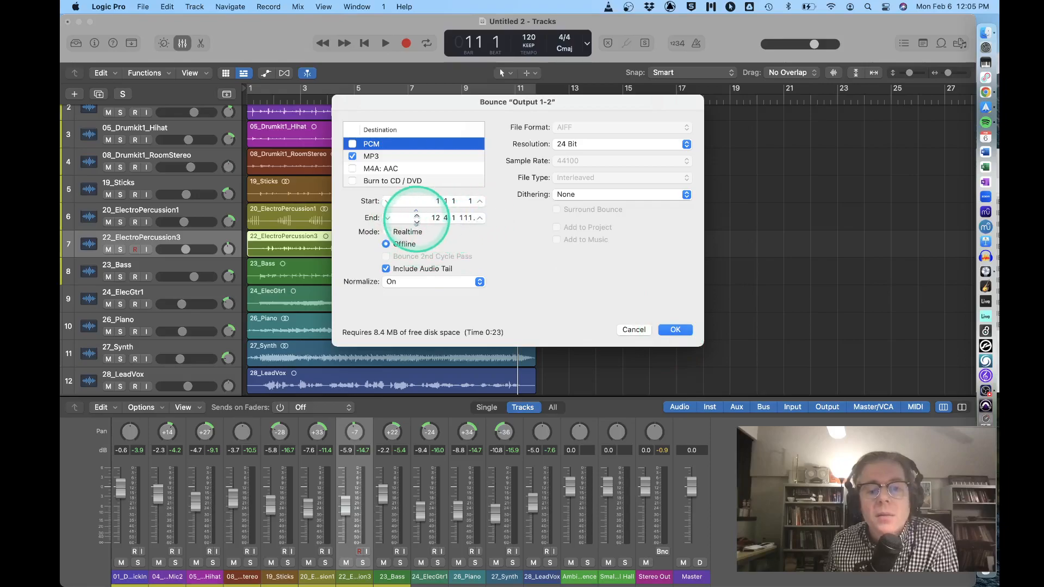
pyautogui.click(387, 217)
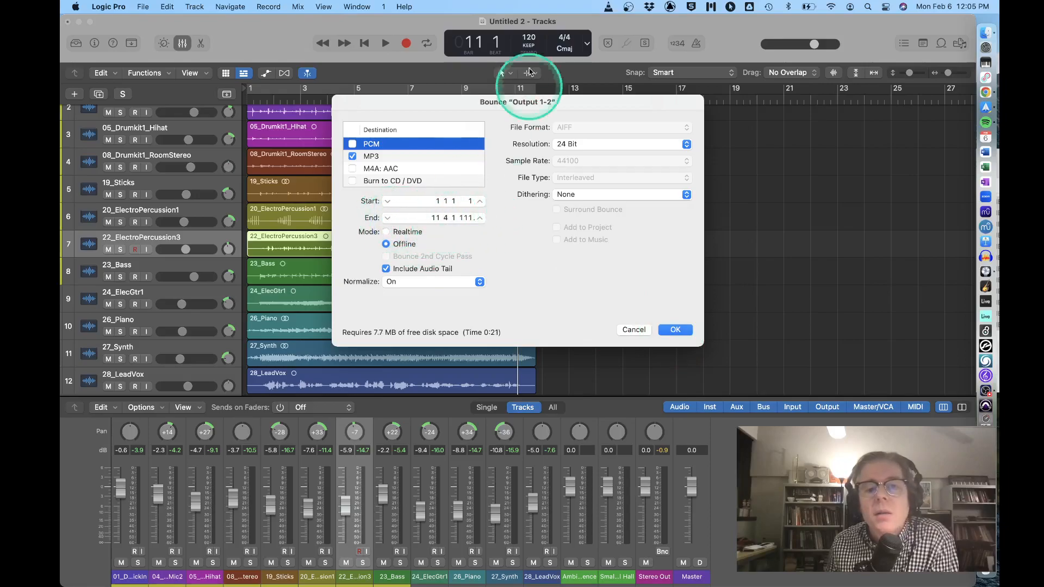
pyautogui.moveTo(586, 100); pyautogui.dragTo(581, 148)
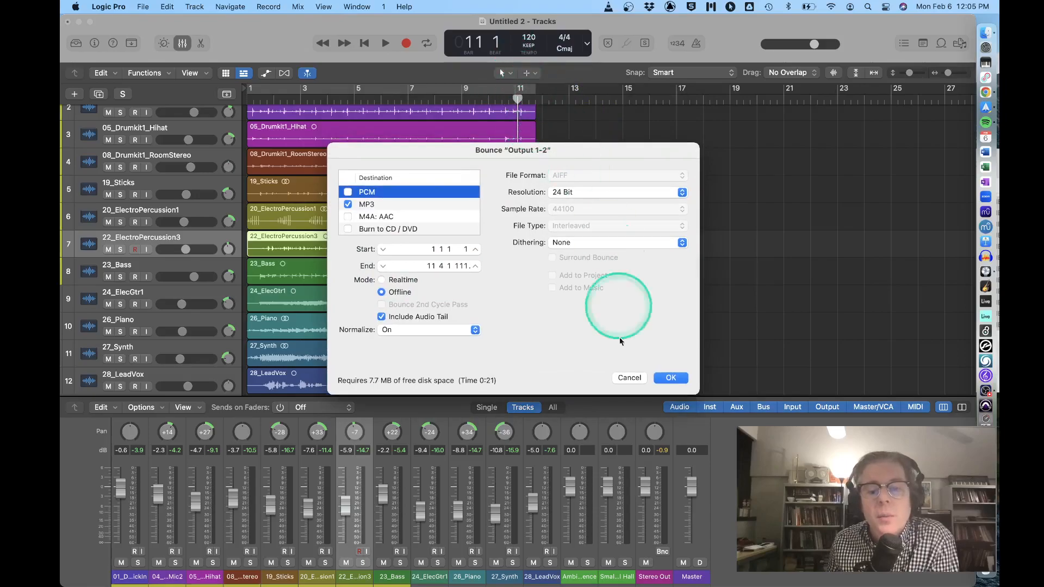
pyautogui.click(676, 379)
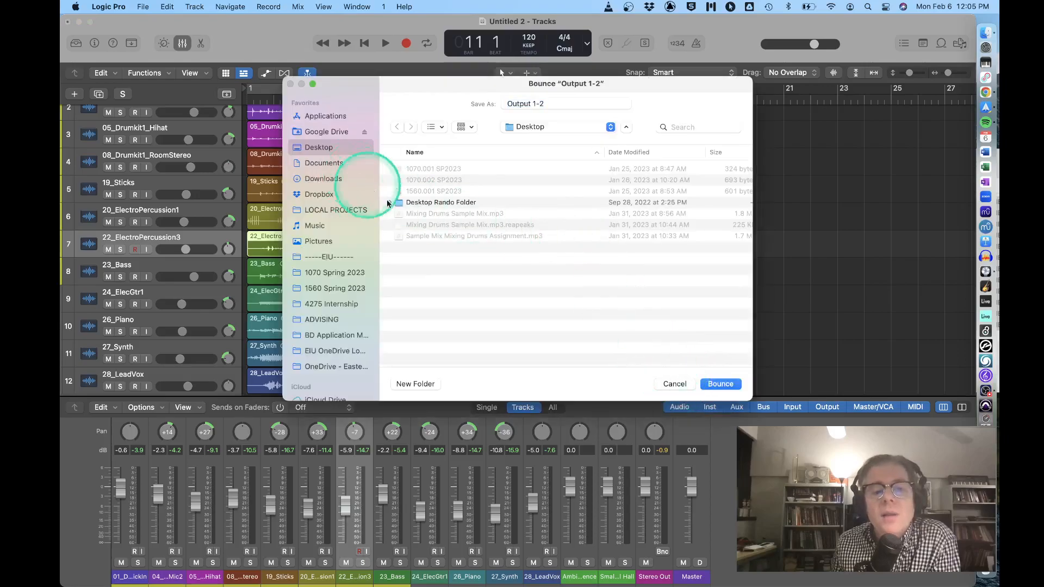
# Save the bounce to the Desktop under the student's surname followed by "project 1".
pyautogui.click(419, 103)
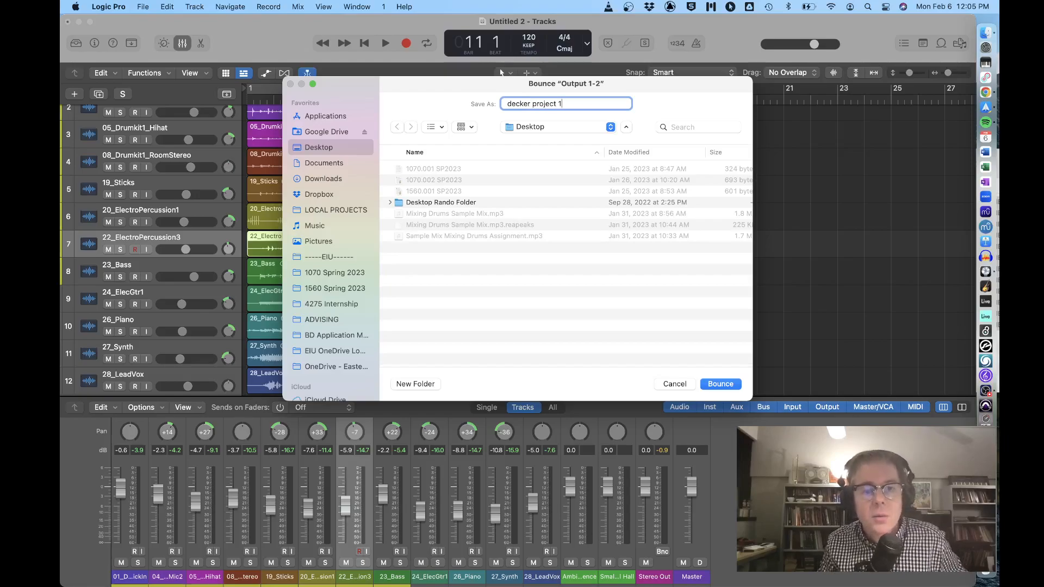
pyautogui.press('Return')
pyautogui.click(427, 102)
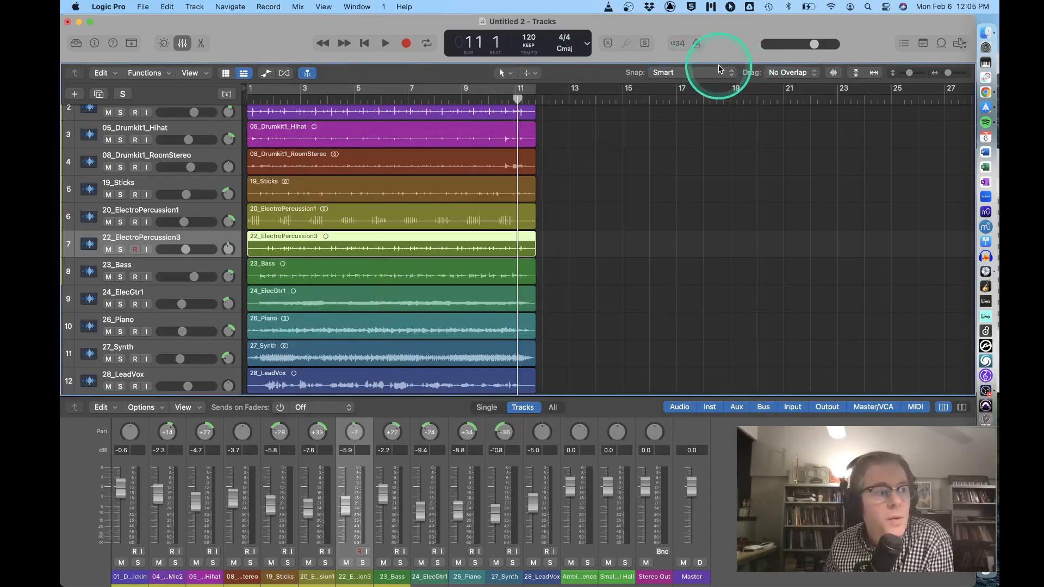
# Switch to Finder, preview the newly bounced MP3 from the Desktop folder, and close the preview.
pyautogui.click(985, 32)
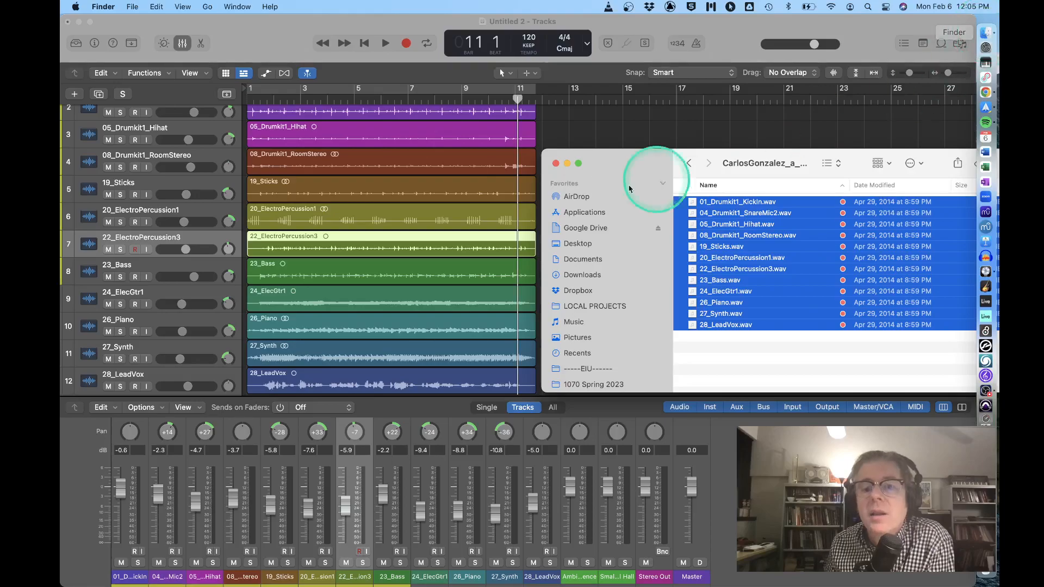
pyautogui.moveTo(629, 168); pyautogui.dragTo(420, 177)
pyautogui.click(368, 253)
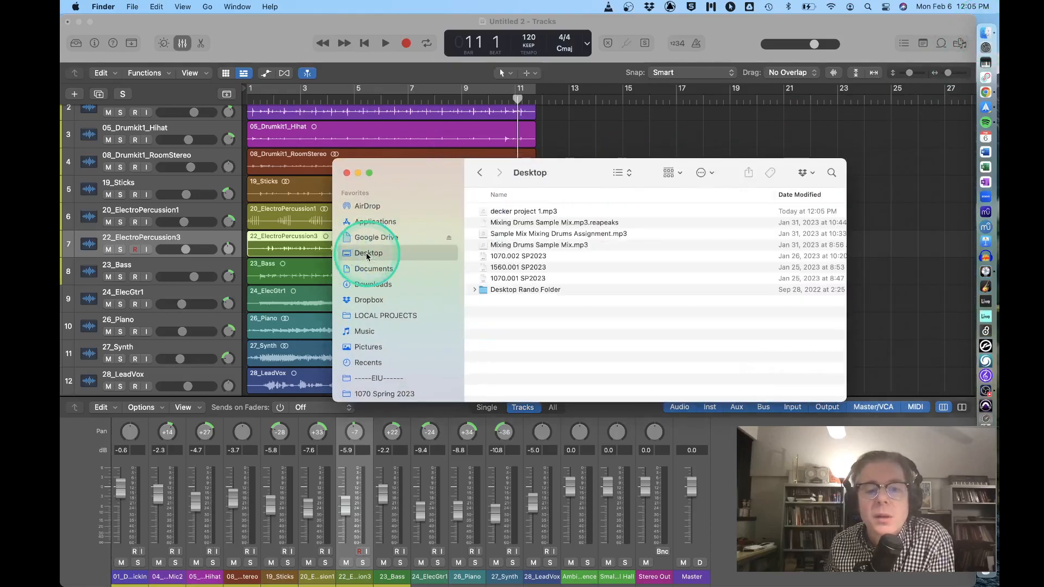
pyautogui.click(536, 213)
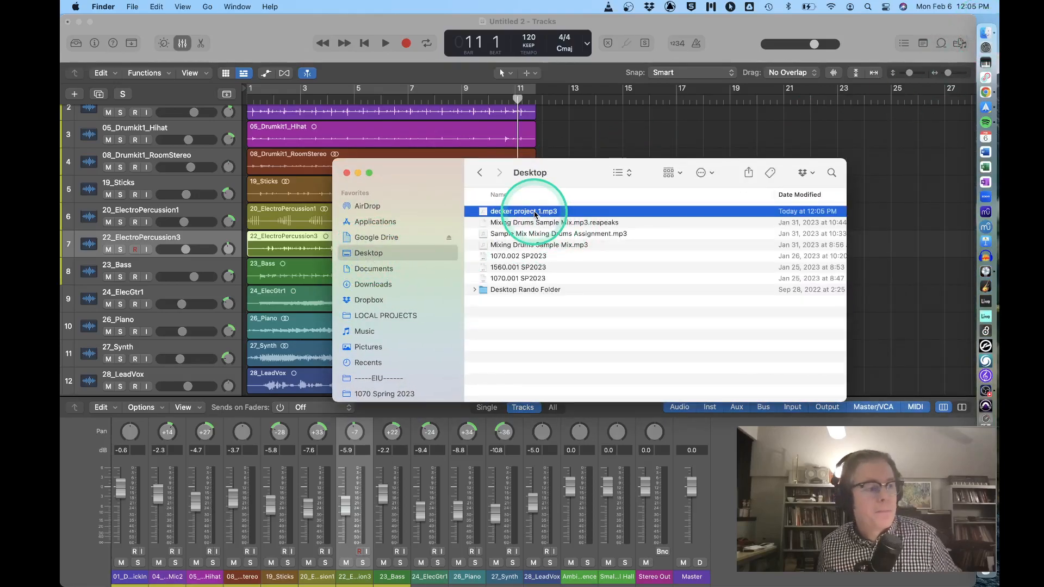
pyautogui.press('space')
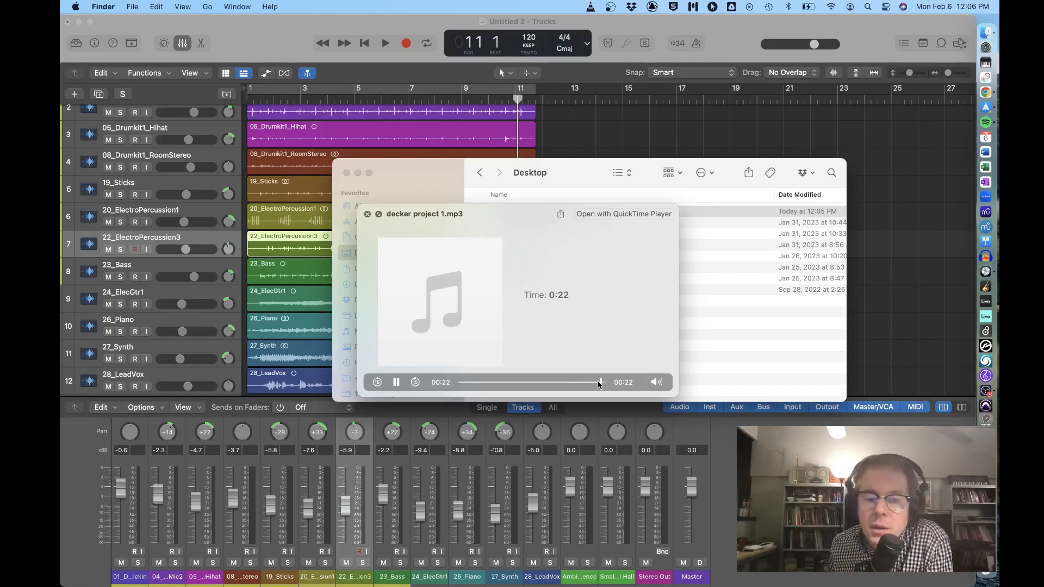
pyautogui.click(367, 214)
pyautogui.moveTo(405, 172); pyautogui.dragTo(354, 190)
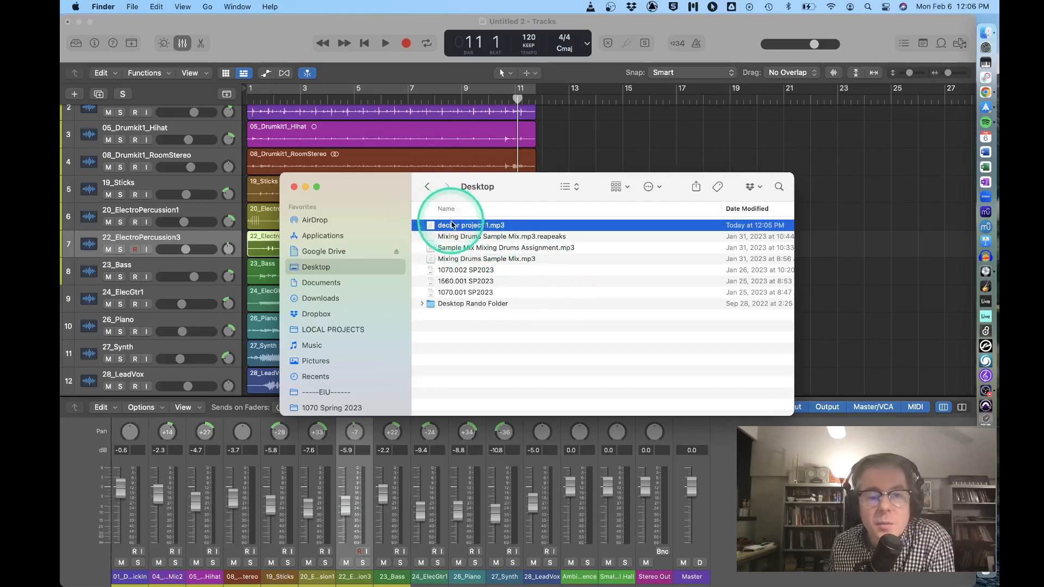
pyautogui.moveTo(524, 186); pyautogui.dragTo(506, 198)
pyautogui.click(550, 303)
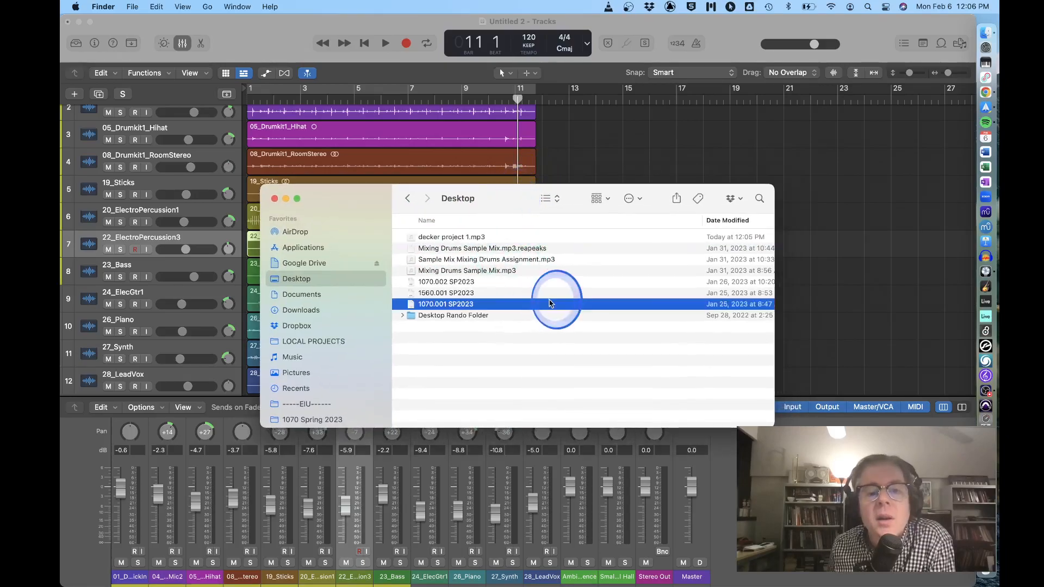
pyautogui.click(463, 237)
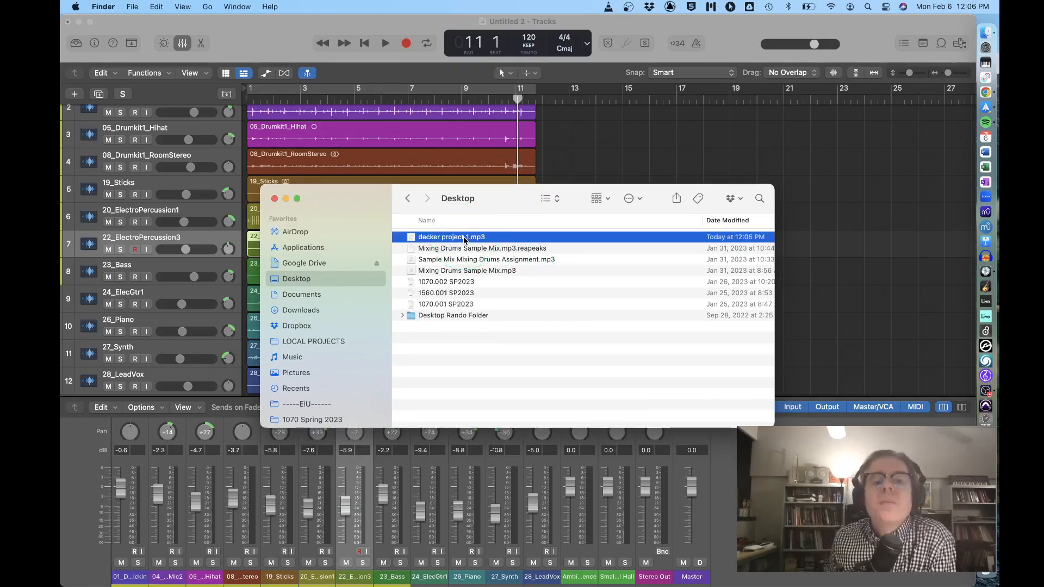
pyautogui.click(463, 237)
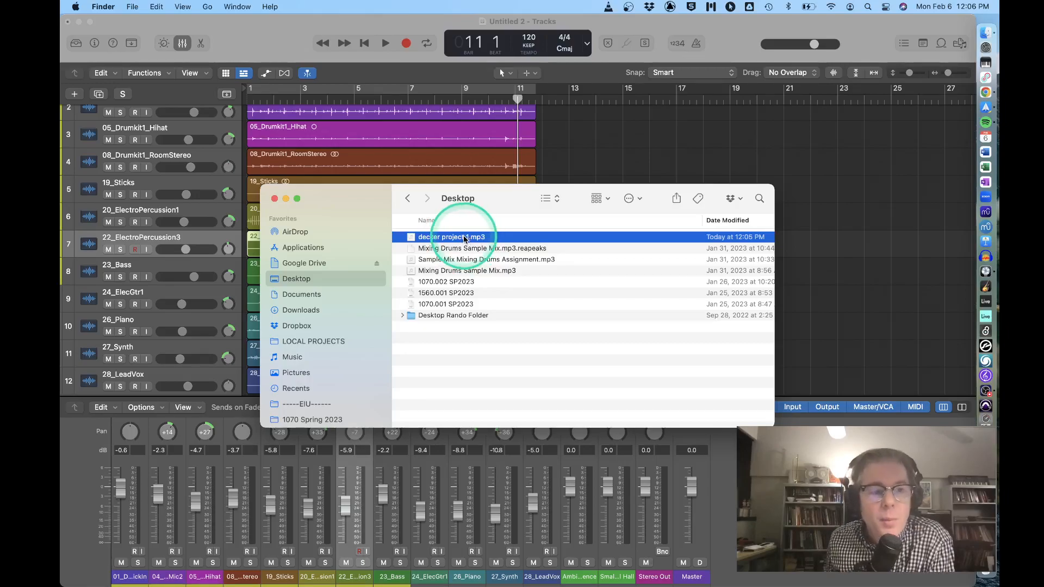